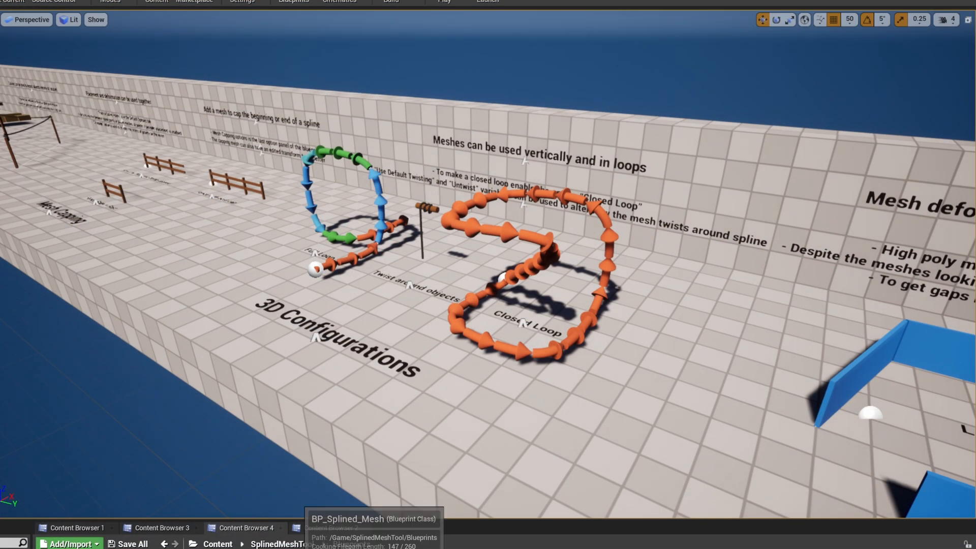
Step: Place a splined mesh blueprint on the floor in front of the 3D Configurations display and extend it by moving its end point
left_click_drag(386, 547, 452, 465)
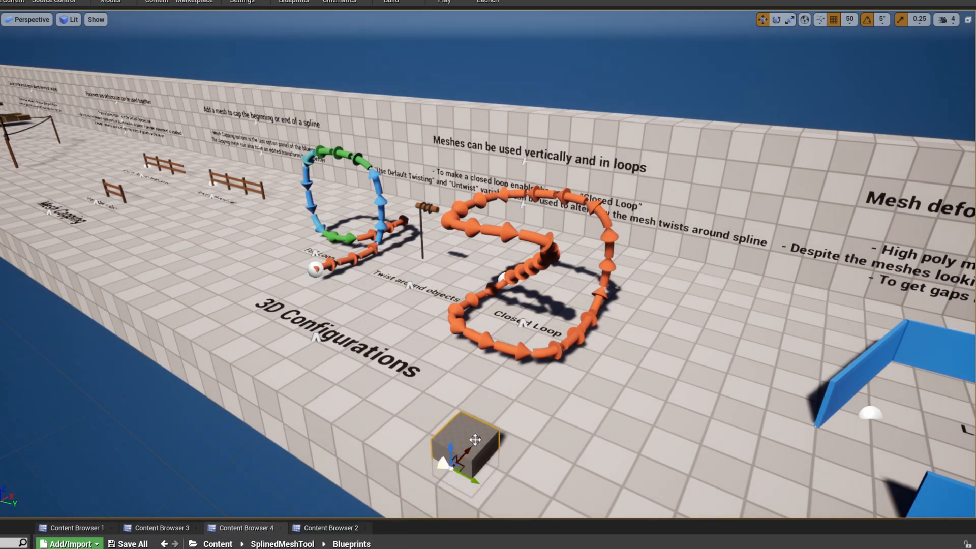
left_click(477, 440)
left_click_drag(495, 437, 483, 370)
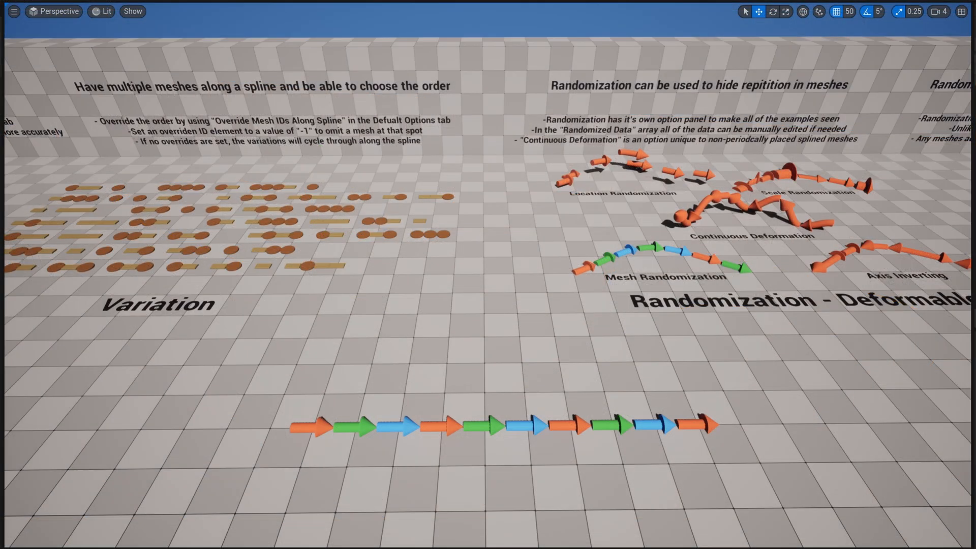
Step: Select the example spline of alternating orange, green and blue arrows for inspection
key("w")
right_click_drag(675, 465, 696, 516)
left_click_drag(675, 466, 673, 454)
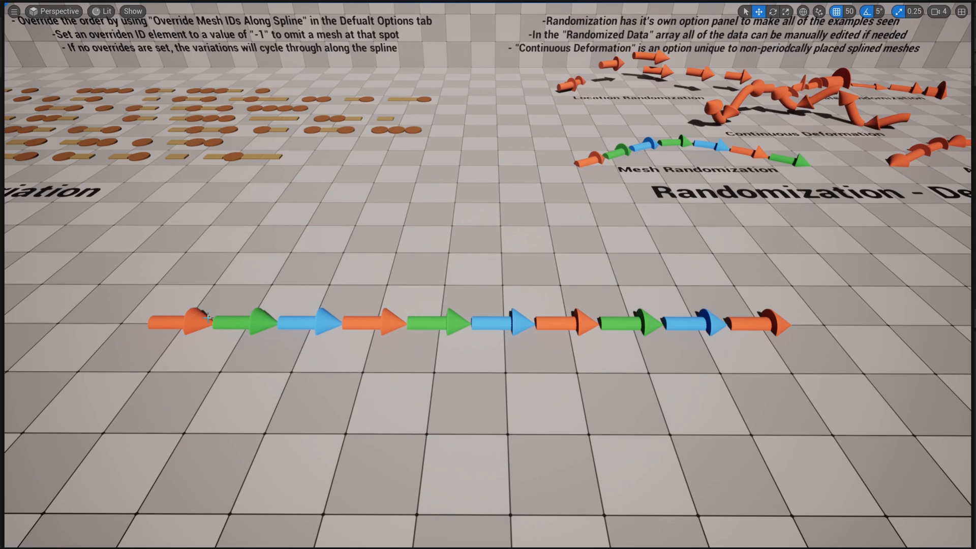
left_click(779, 319)
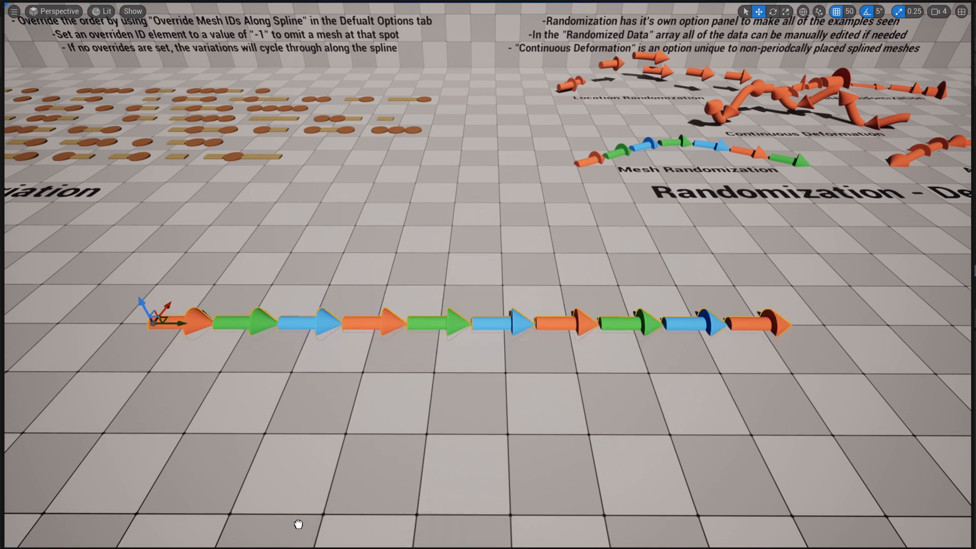
Step: Place a new splined mesh blueprint in front of the arrow row, show the editor icons and select the spline's far end point
left_click_drag(299, 523, 290, 468)
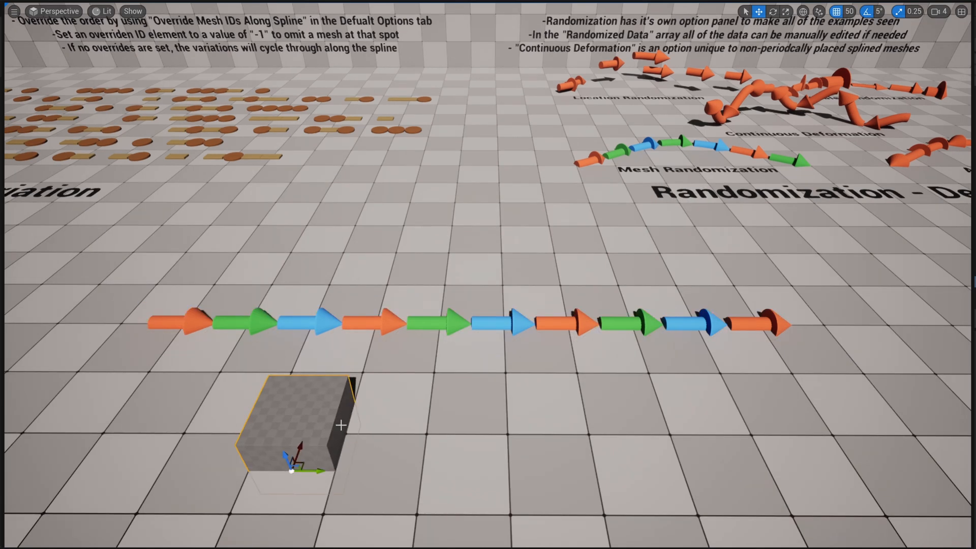
key("g")
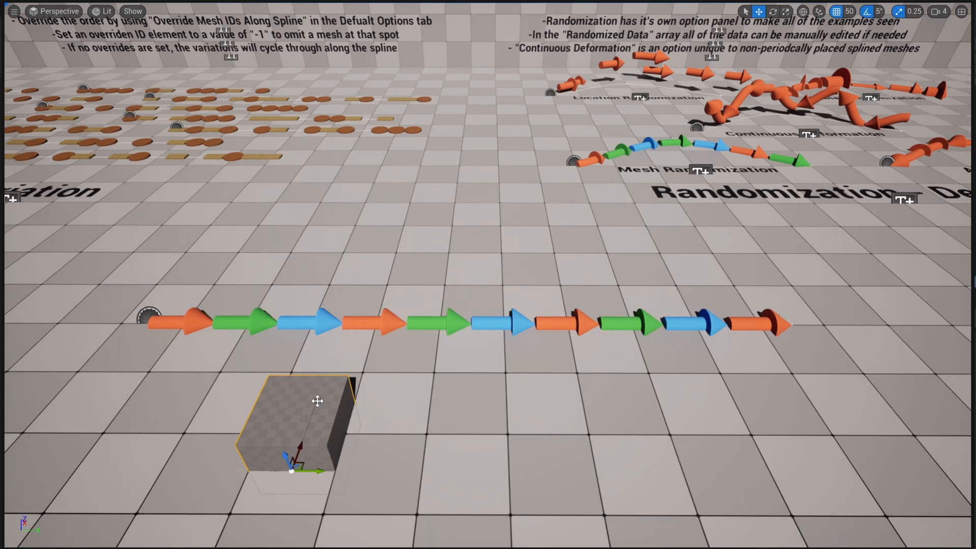
left_click(317, 401)
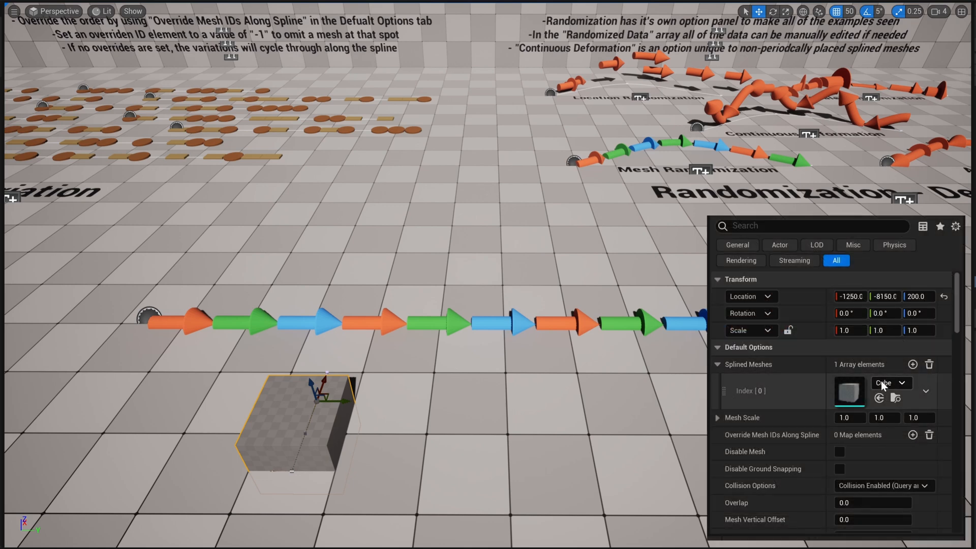
Step: Fill the new spline's Splined Meshes array with three elements: the orange, green and blue arrow meshes
scroll(823, 371, "down", 2)
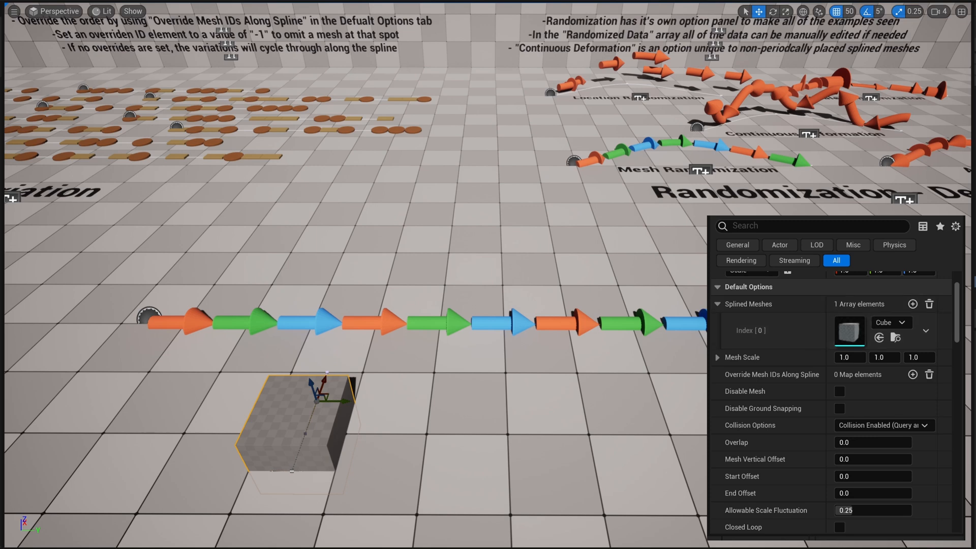
left_click_drag(358, 547, 887, 333)
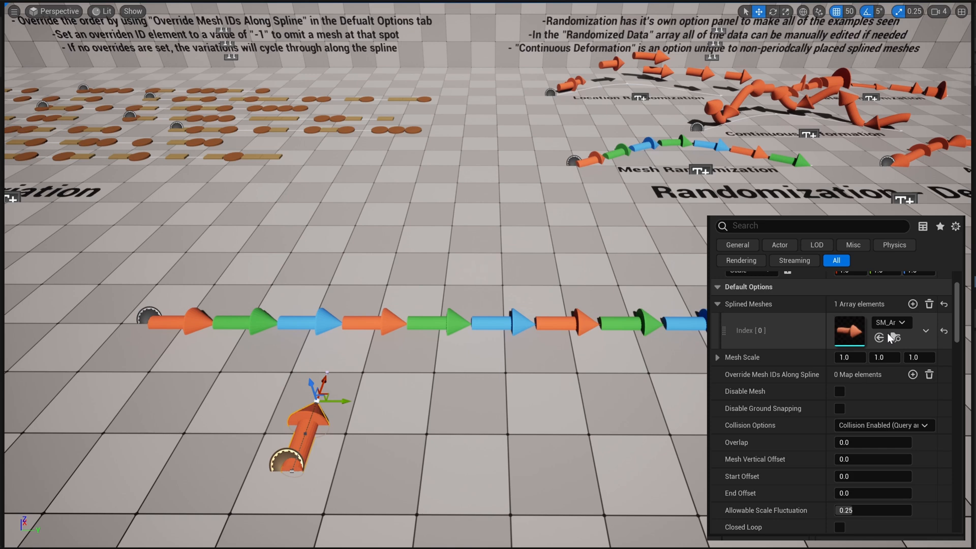
left_click(913, 304)
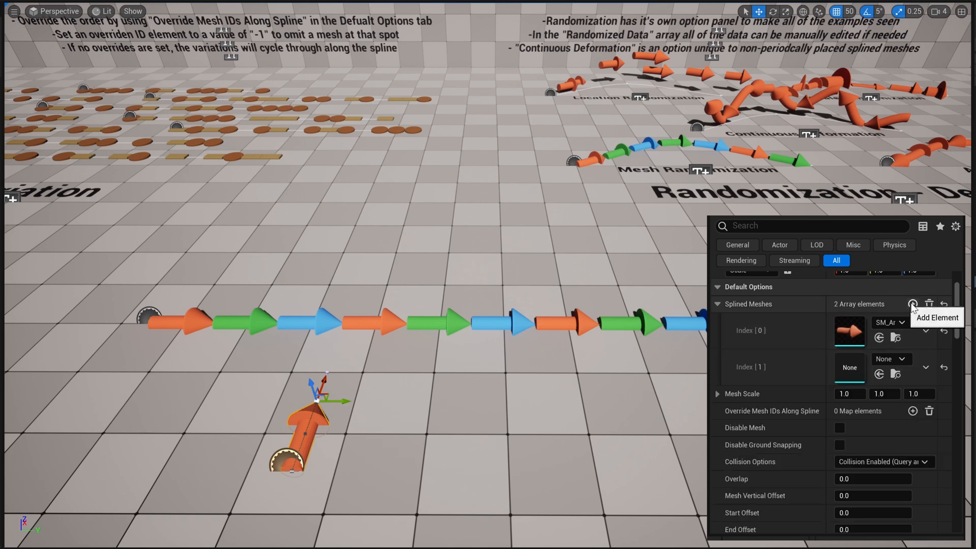
left_click(913, 304)
left_click_drag(325, 547, 859, 370)
left_click_drag(305, 548, 854, 402)
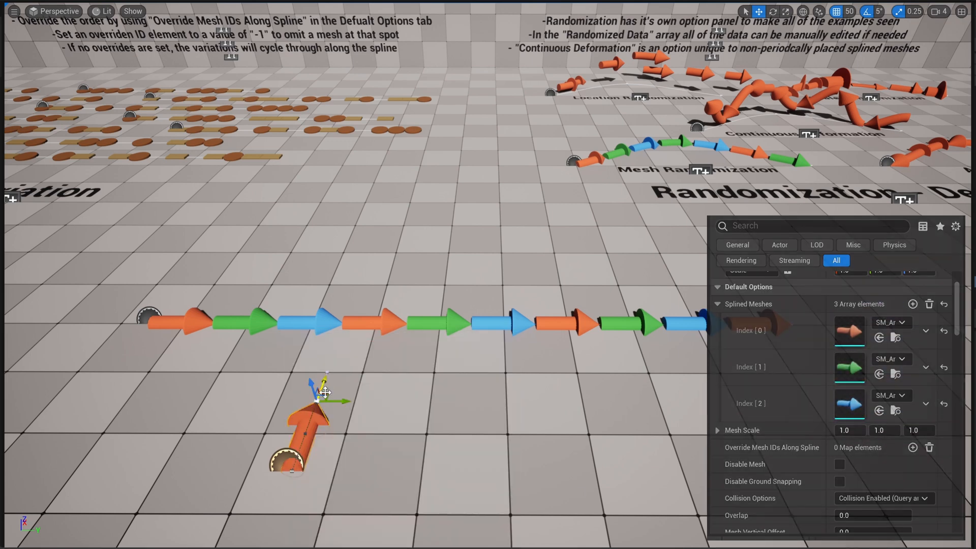
Step: Stretch the new spline parallel to the example arrow row and replace its mesh at index 1 with the guardrail mesh
left_click_drag(347, 402, 832, 467)
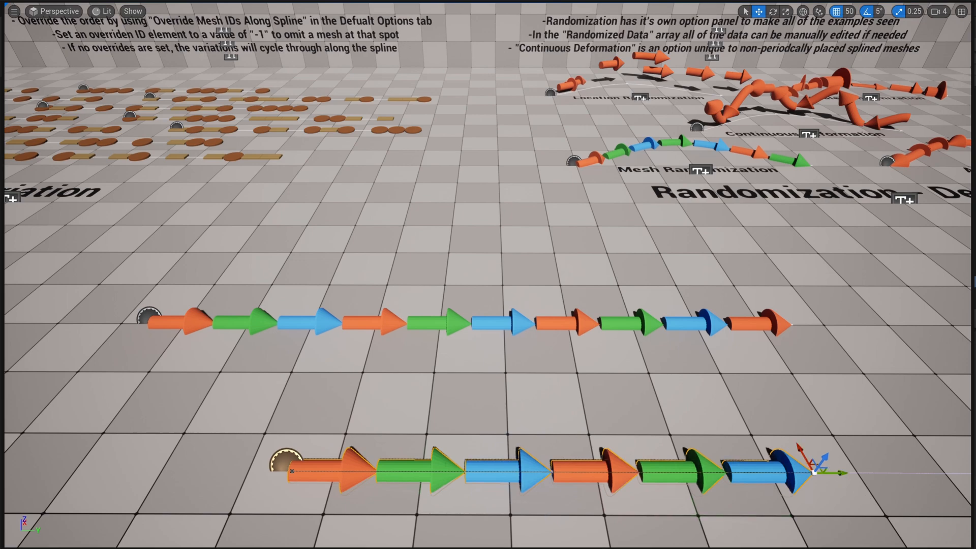
right_click_drag(832, 467, 865, 448)
right_click_drag(703, 471, 695, 471)
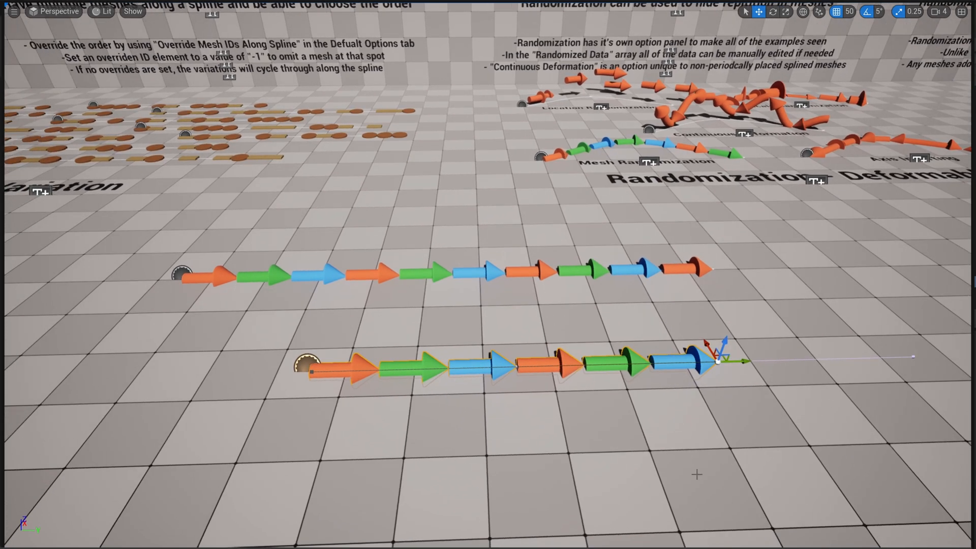
left_click_drag(680, 545, 865, 373)
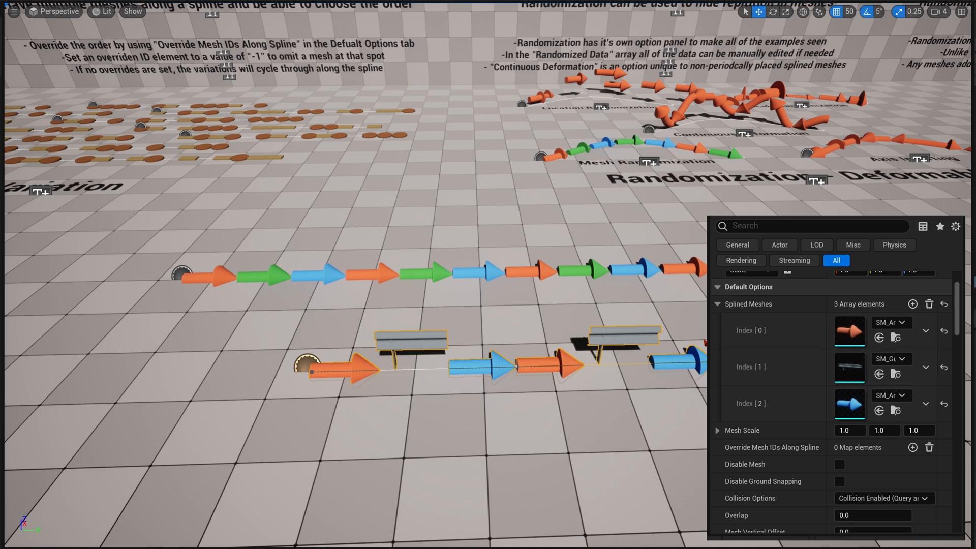
Step: Try out a loose guardrail mesh in front of the spline, rotating it parallel to the row and moving it, and delete it
left_click_drag(589, 484, 592, 489)
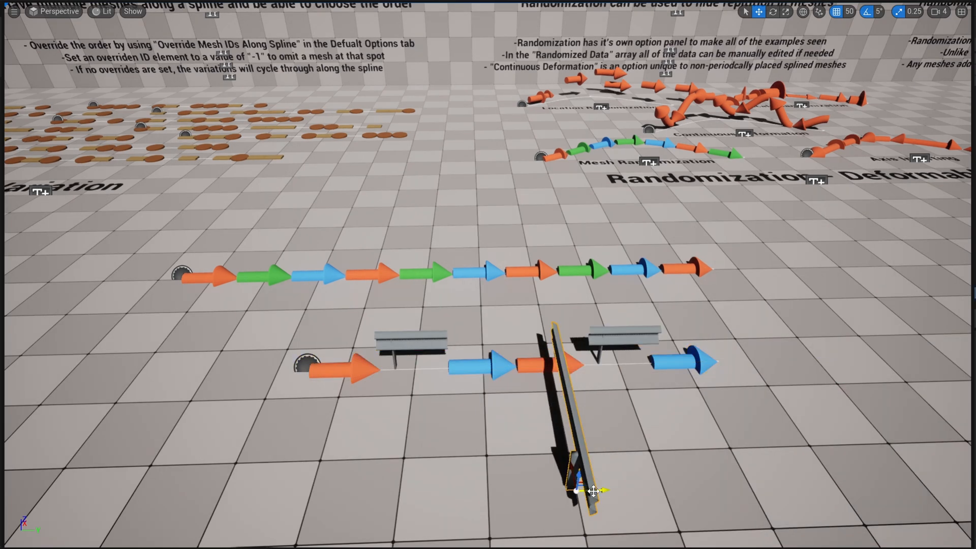
key("e")
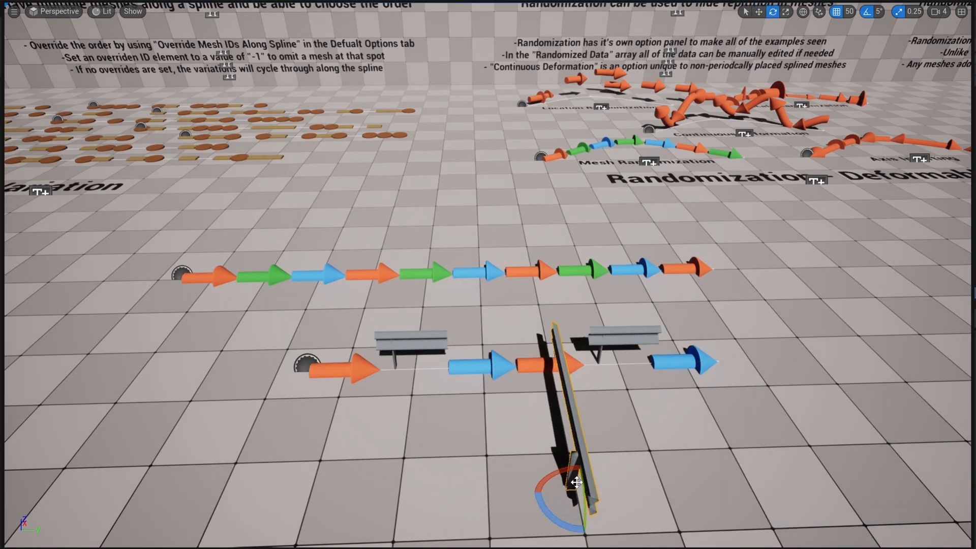
left_click_drag(557, 510, 617, 523)
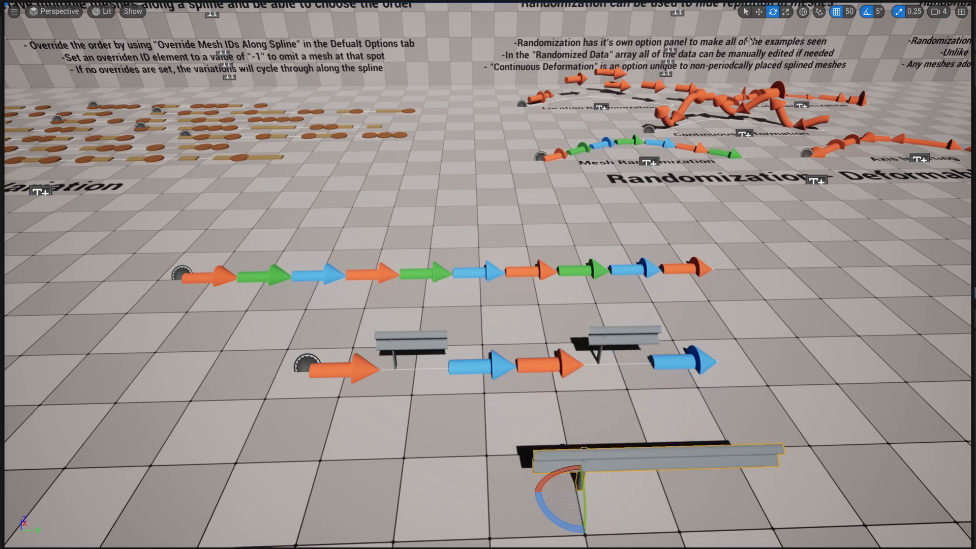
key("w")
left_click_drag(584, 464, 558, 398)
key("Delete")
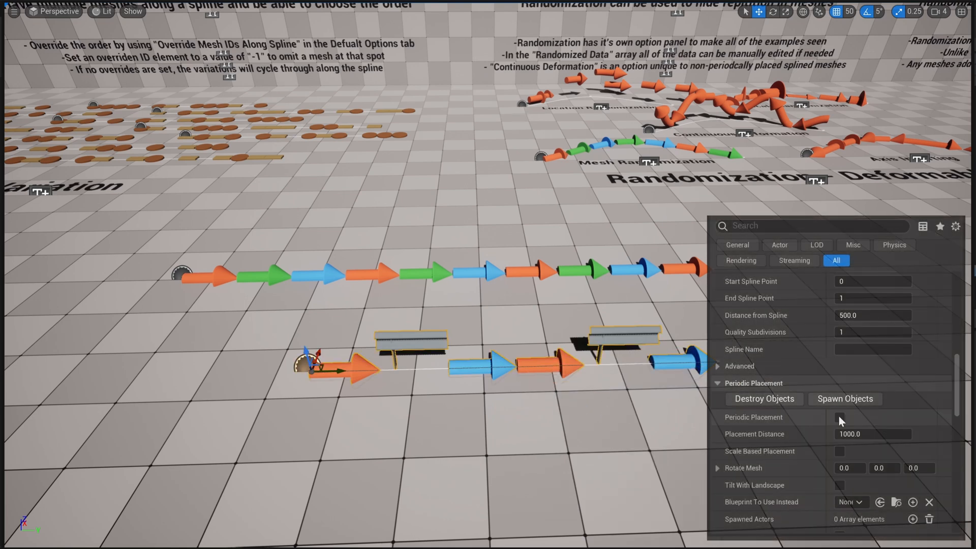
Step: Enable Periodic Placement on the new spline and set its Placement Distance to 1000
left_click(840, 418)
left_click(864, 434)
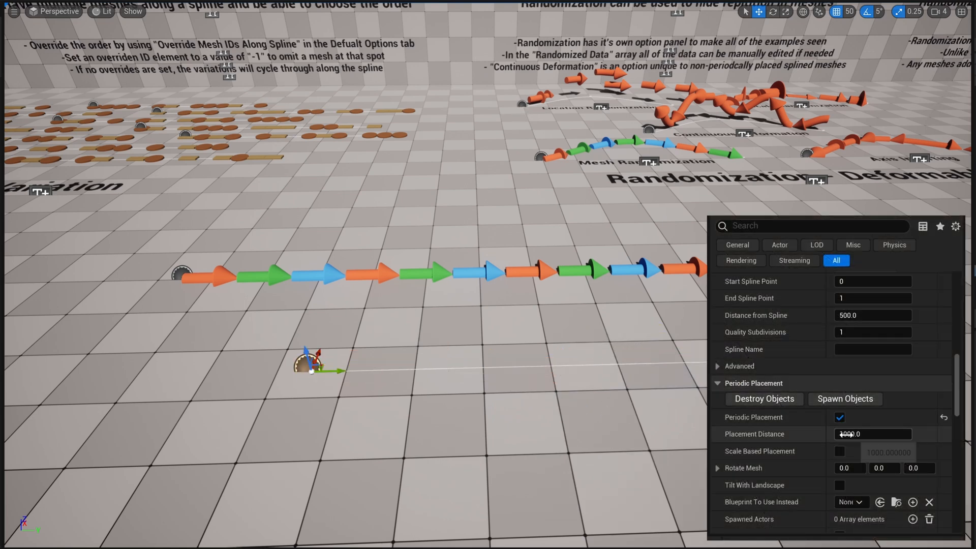
type("1000")
key("Return")
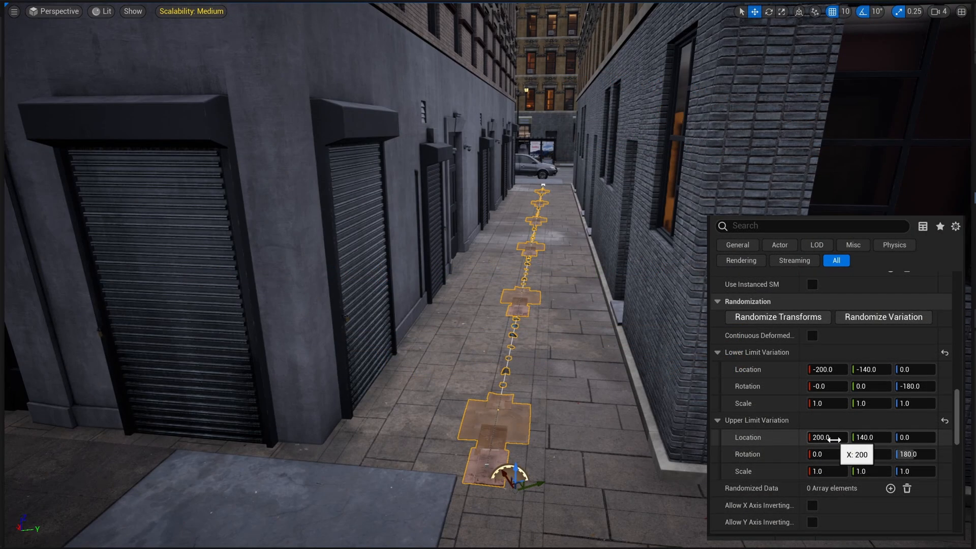
Step: Randomize the transforms of the debris meshes along the alley spline several times
left_click(797, 324)
left_click(797, 325)
left_click(797, 325)
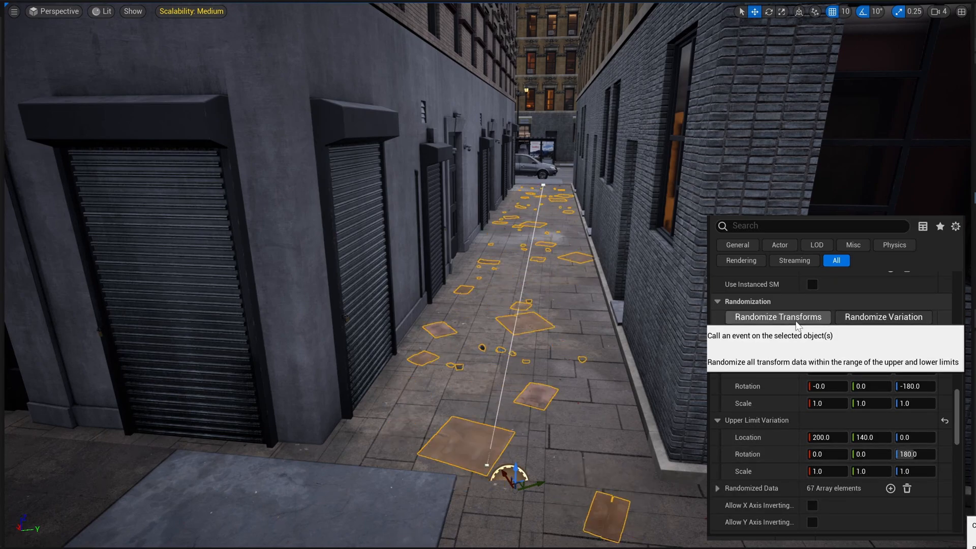
mouse_move(642, 381)
right_mouse_down()
mouse_move(636, 393)
mouse_move(648, 387)
right_mouse_up()
key("w")
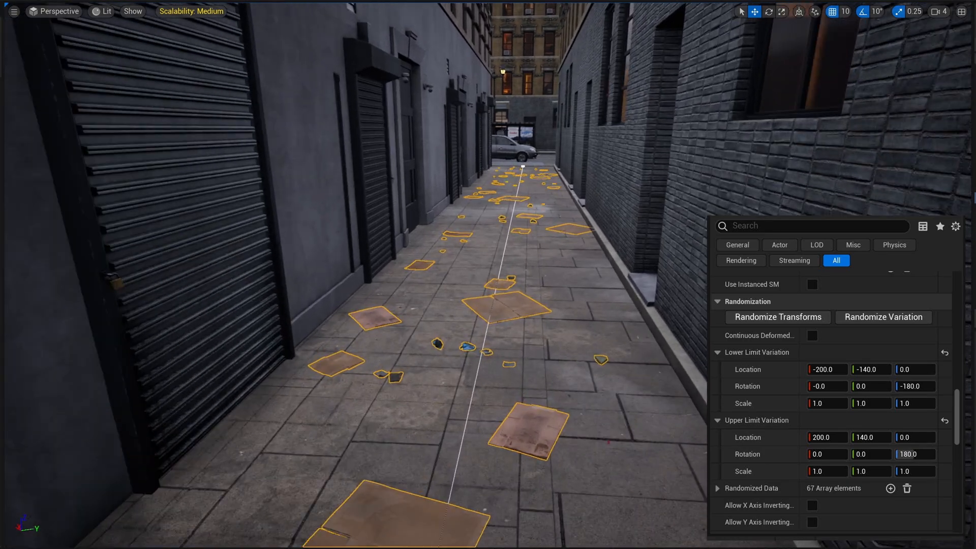
left_click(774, 317)
left_click(773, 318)
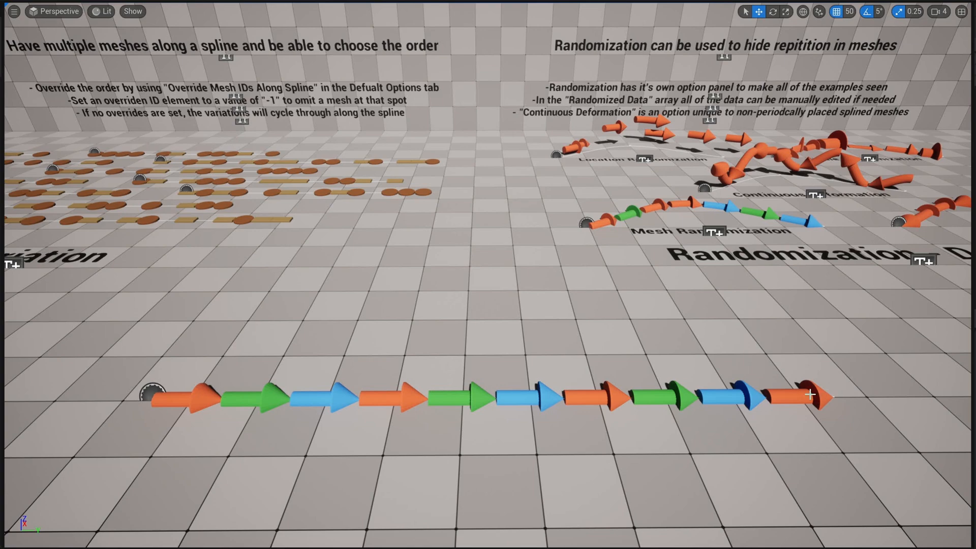
Step: Add ten entries with keys 0 to 9 to Override Mesh IDs Along Spline on the row of colored arrows
left_click(809, 395)
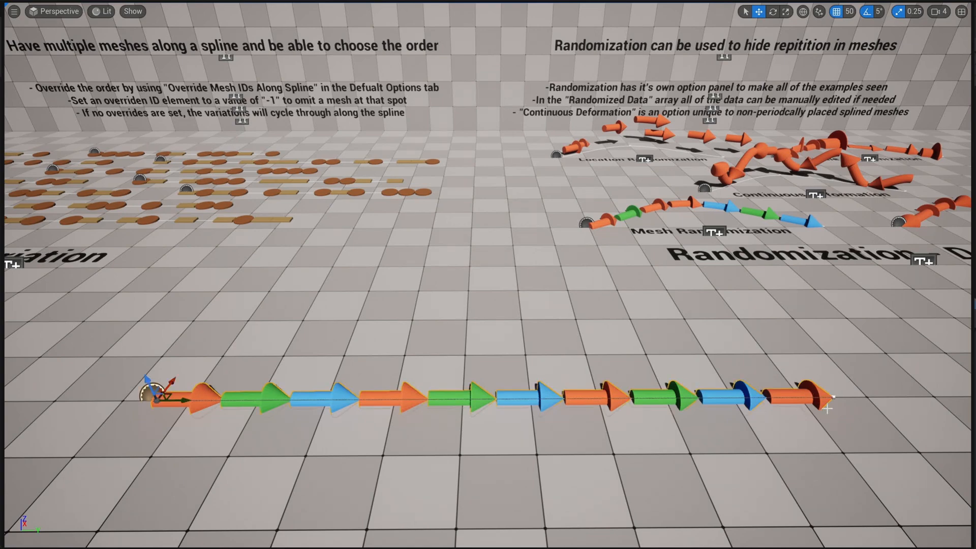
scroll(790, 314, "down", 2)
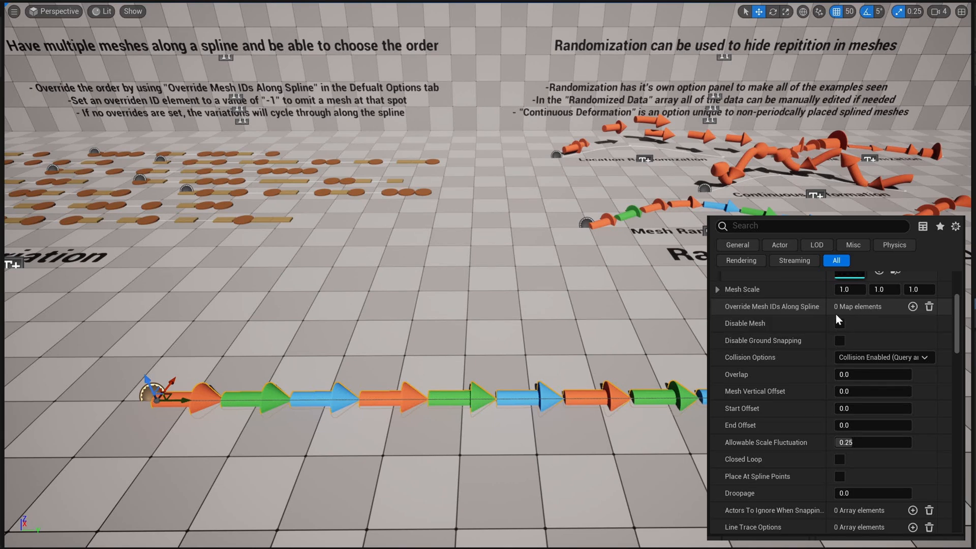
left_click(912, 306)
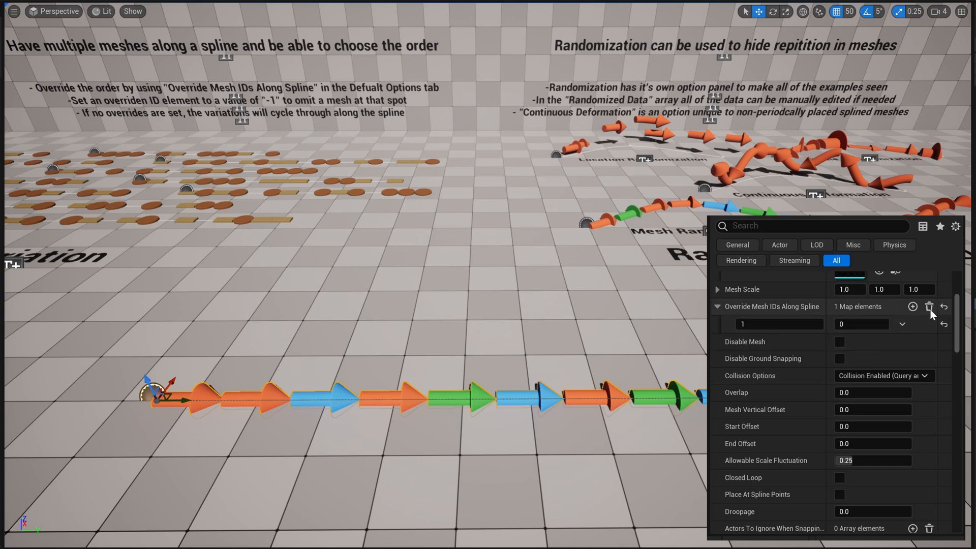
left_click(912, 307)
left_click(913, 307)
left_click(913, 307)
left_click(913, 306)
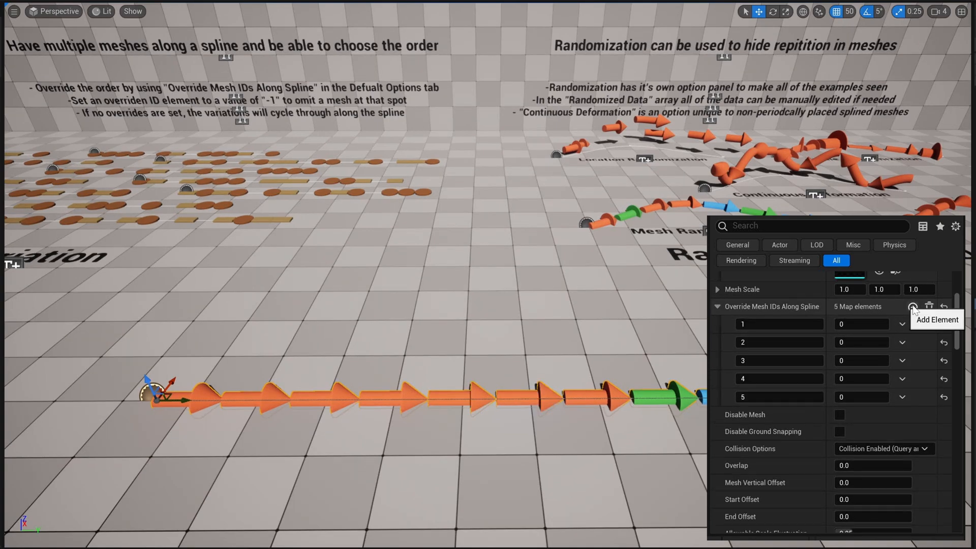
left_click(913, 307)
left_click(913, 307)
left_click(913, 307)
left_click(913, 306)
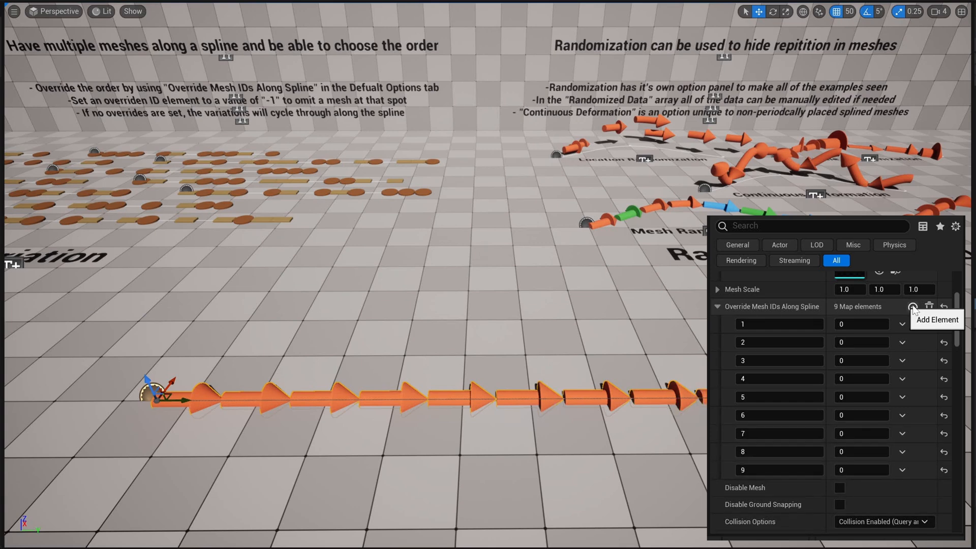
left_click(913, 306)
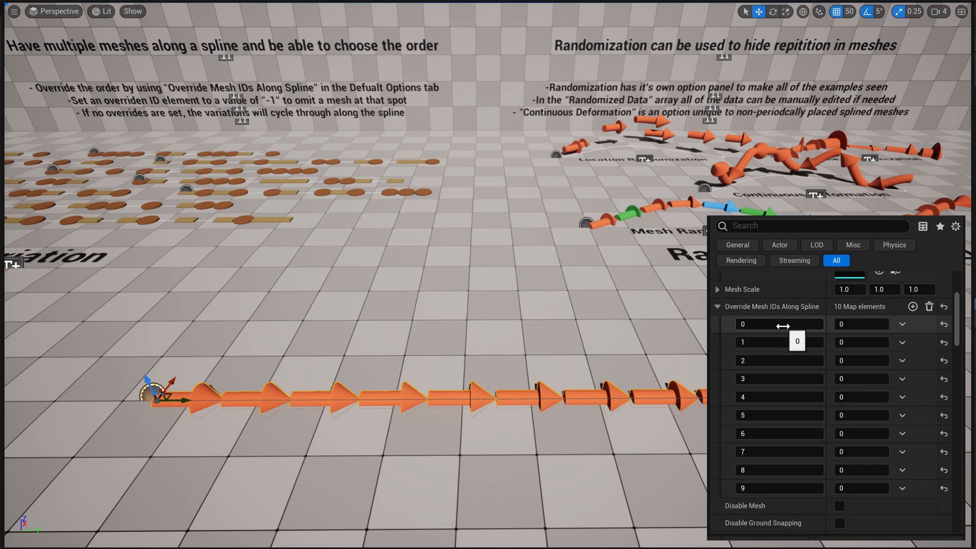
Step: Try to add another mesh ID override, delete the entry with key 0 and add it again
left_click(913, 307)
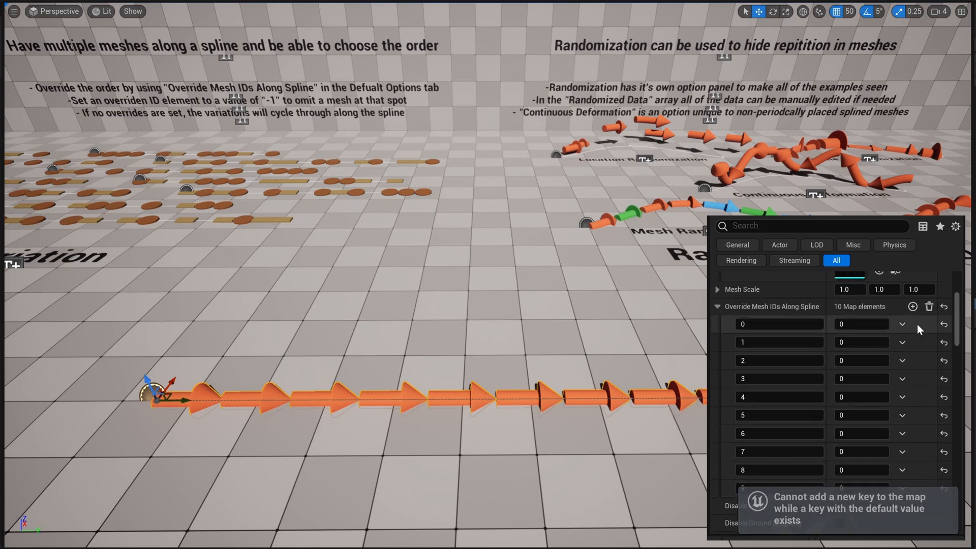
left_click(903, 325)
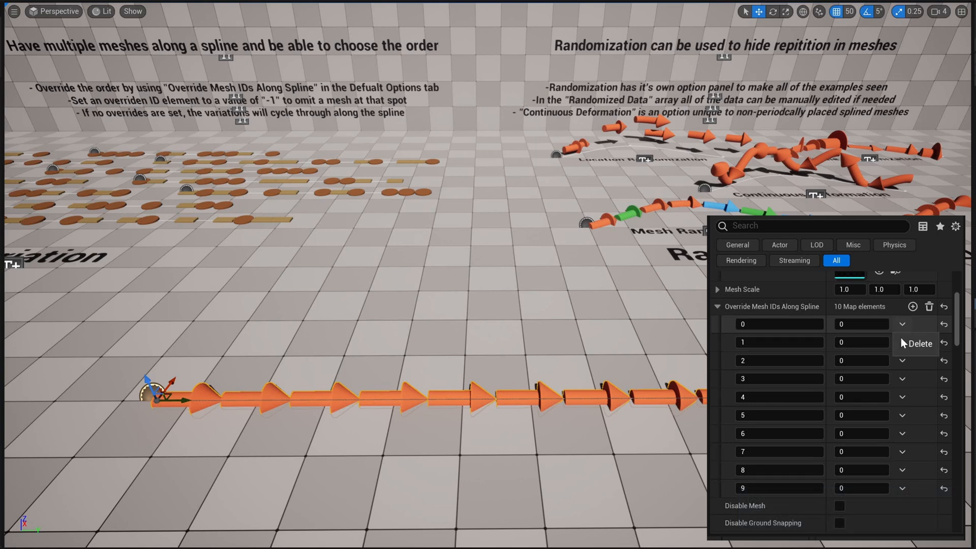
left_click(910, 345)
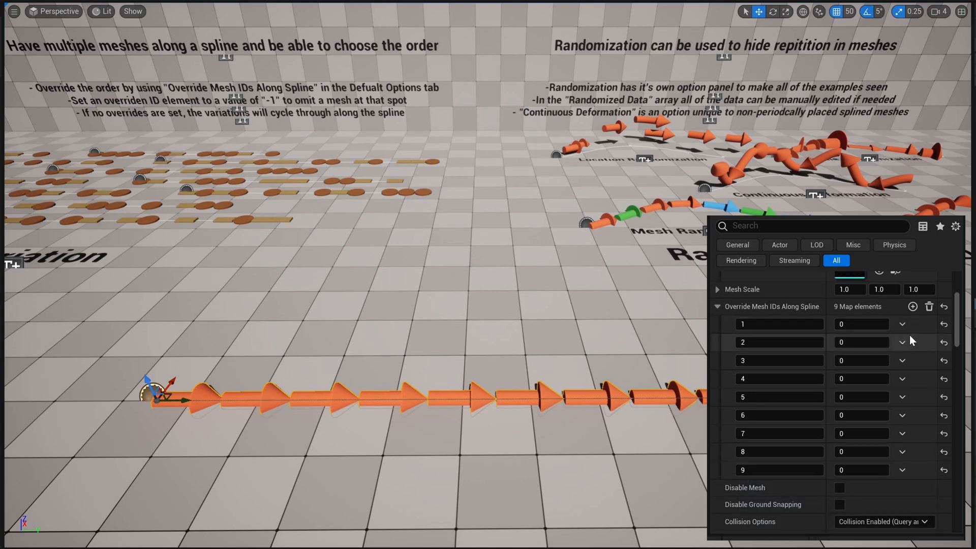
left_click(913, 306)
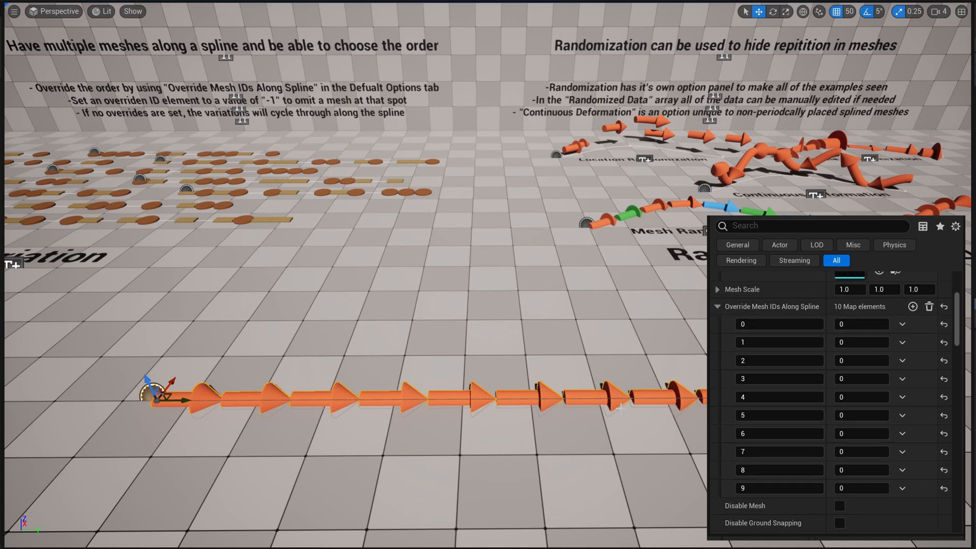
Step: Set the Override Mesh IDs Along Spline values for keys 0 to 3 to 1 on the row of arrows
scroll(791, 332, "up", 5)
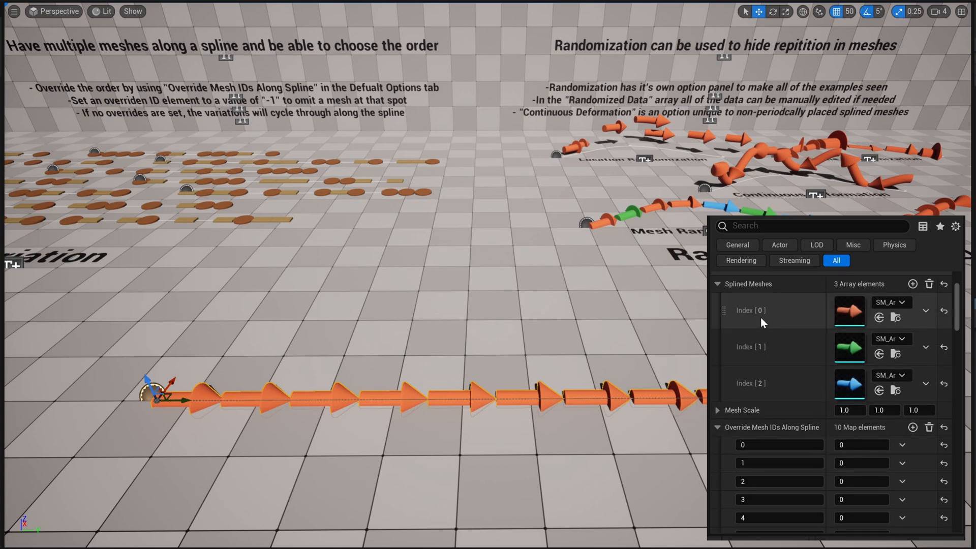
type("1")
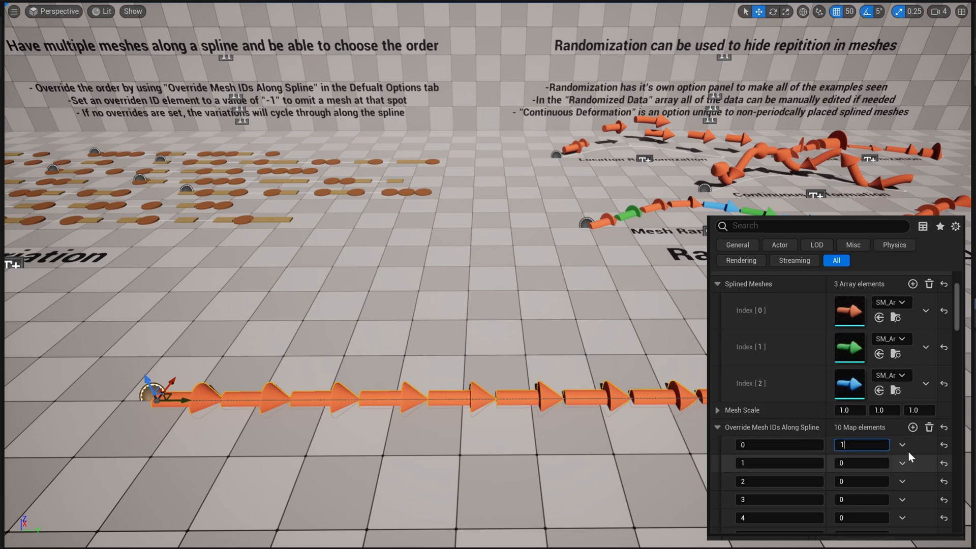
key("Return")
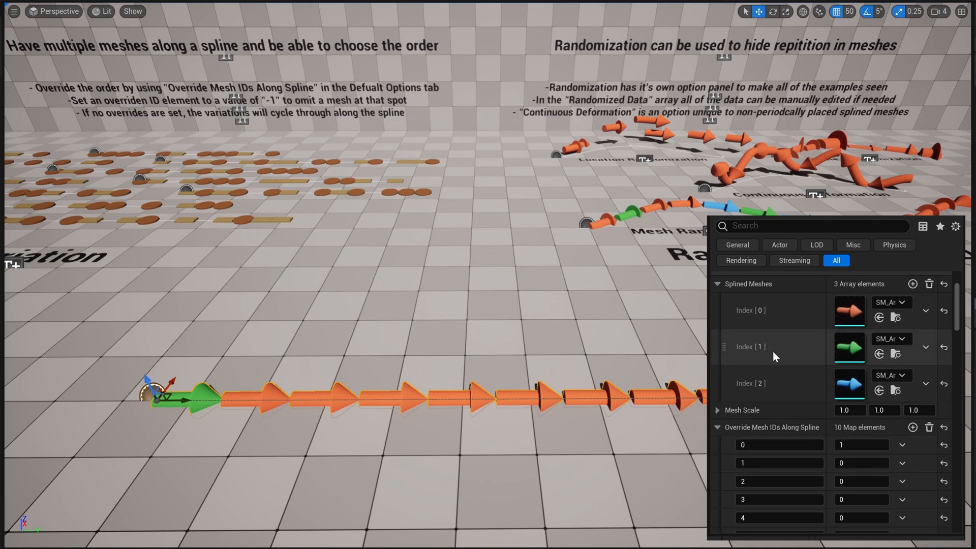
left_click(856, 464)
type("1")
left_click(864, 483)
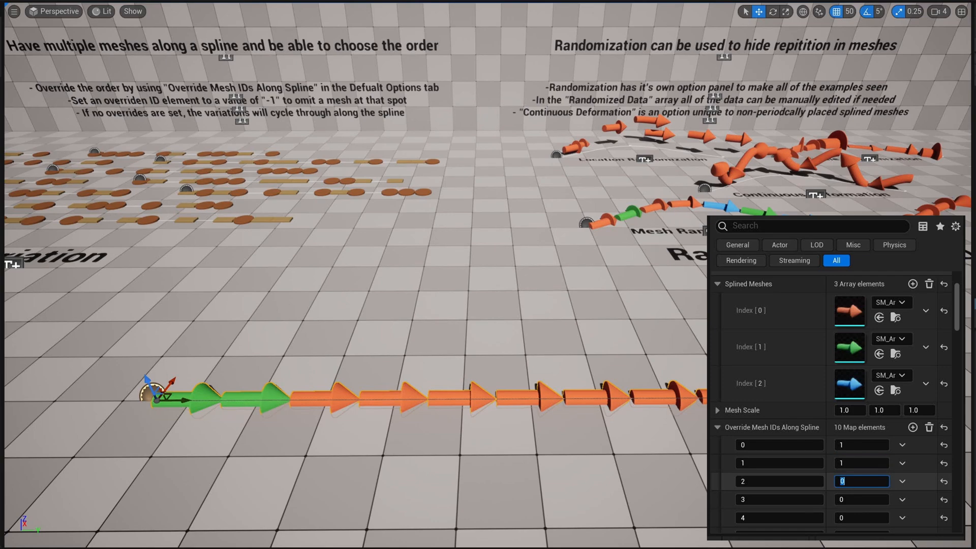
type("1")
left_click(858, 500)
type("1")
left_click(914, 499)
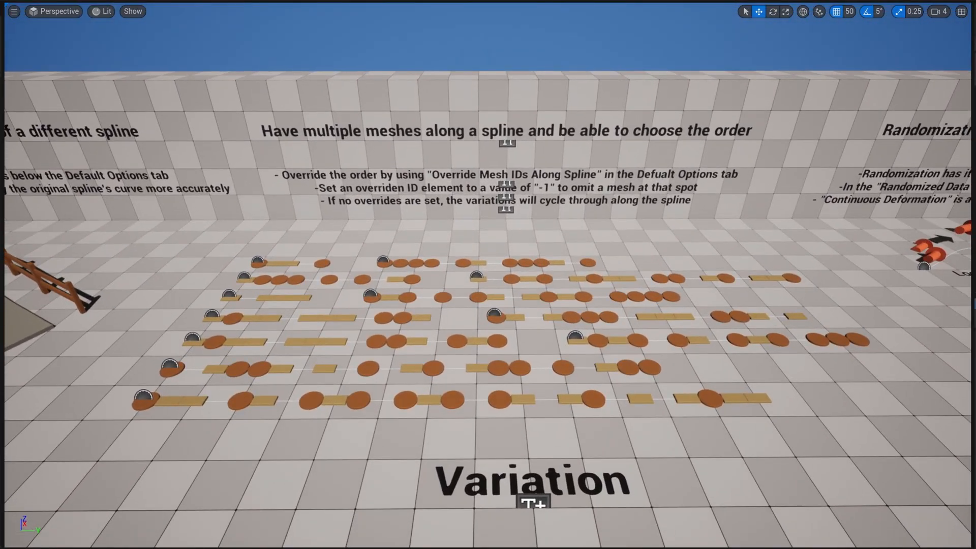
Step: Set the mesh ID override for key 1 to -1 to omit the second arrow along the spline
key("g")
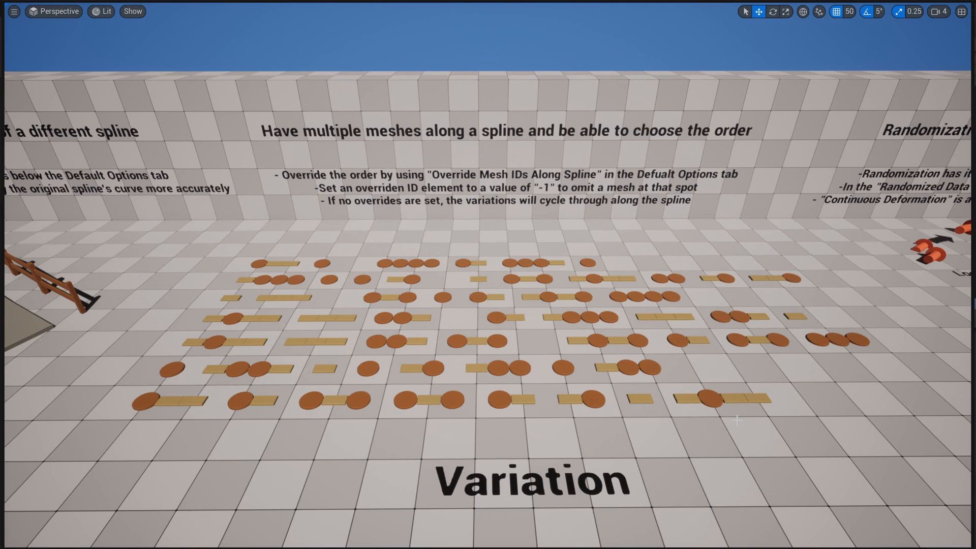
key("g")
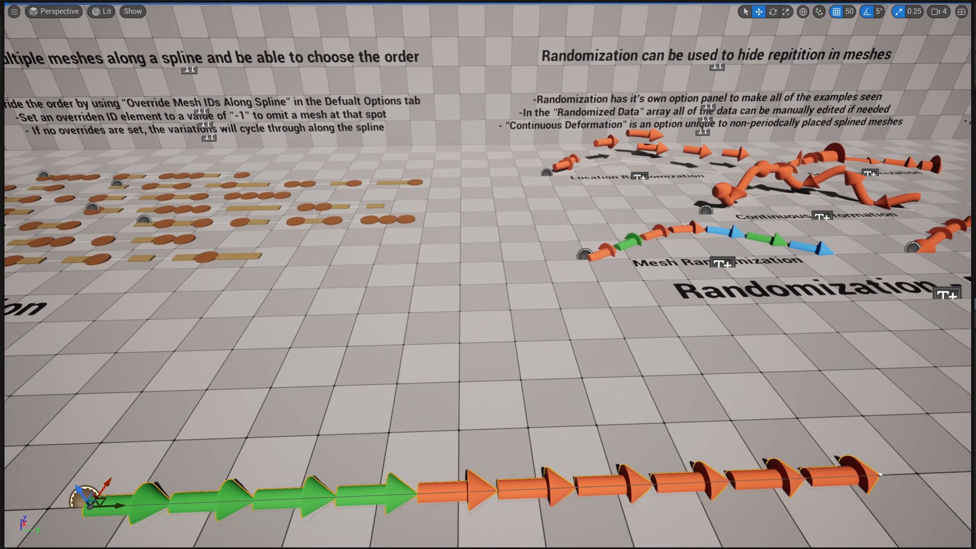
right_click_drag(731, 450, 717, 476)
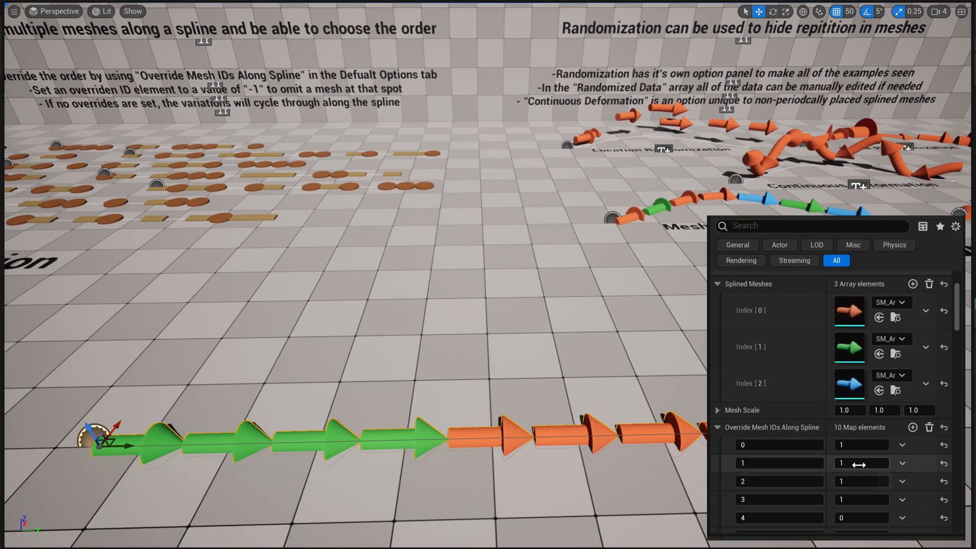
key("Return")
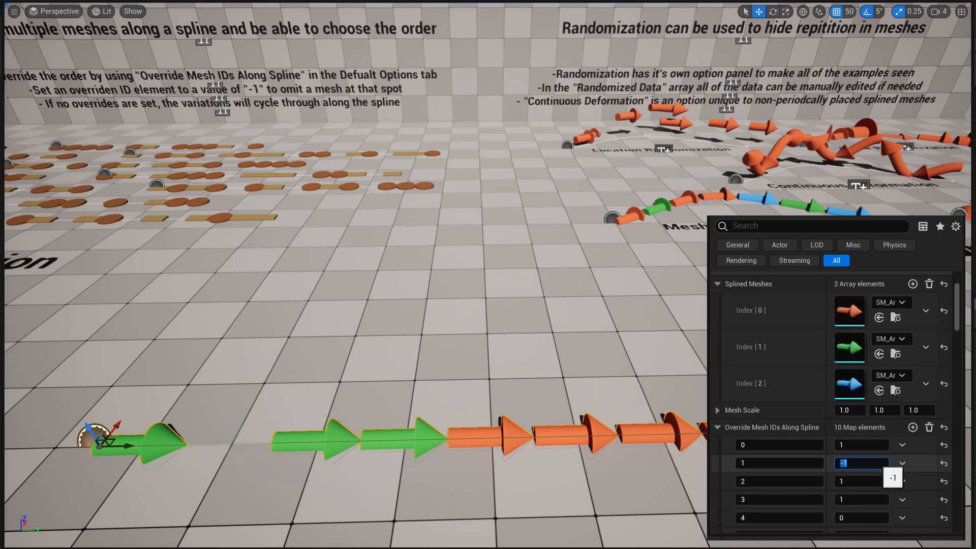
Step: Hide the editor icons and select a spline of planks and discs in the third row from the front of the Variation examples
right_click_drag(763, 457, 752, 407)
key("a")
right_click_drag(393, 256, 391, 211)
key("w")
key("g")
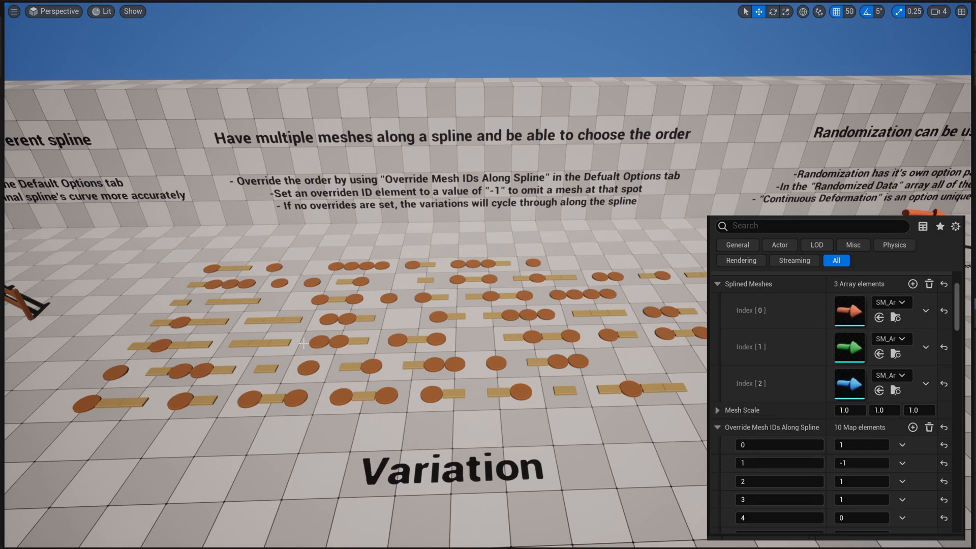
left_click(381, 336)
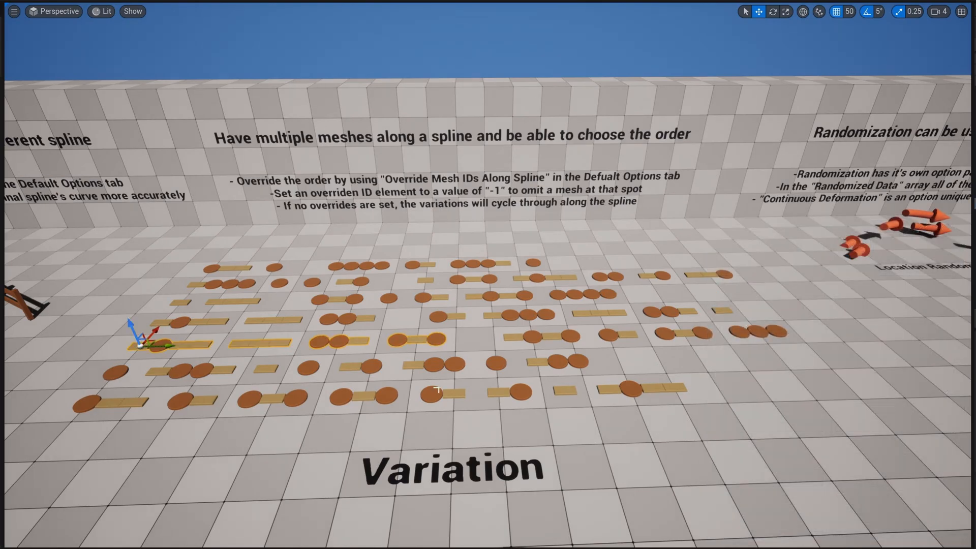
Step: Examine the deformable and periodic placement randomization examples, ending at the Mesh Randomization arrows
key("d")
right_click_drag(437, 390, 435, 441)
key("s")
key("w")
key("d")
key("w")
key("a")
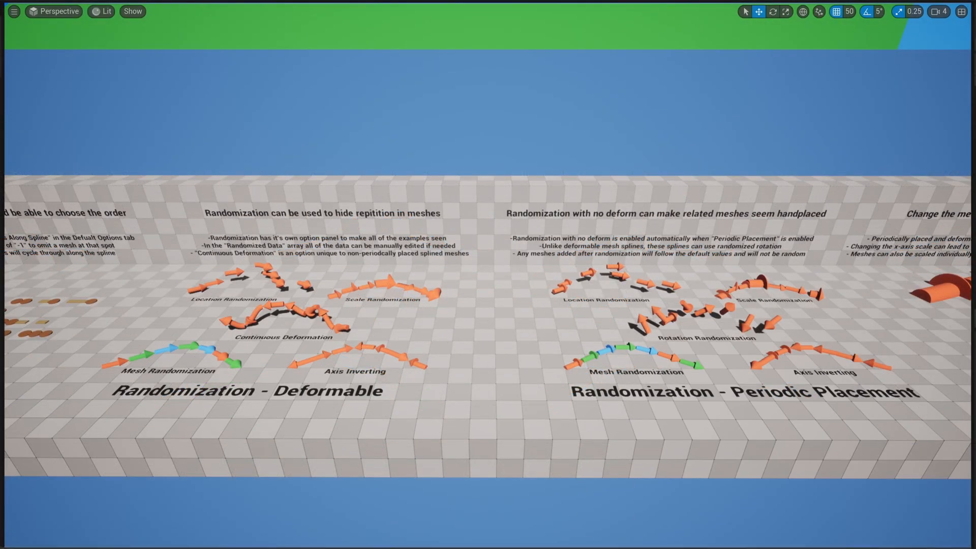
key("a")
right_click_drag(488, 274, 516, 331)
key("w")
key("w")
key("q")
key("e")
key("e")
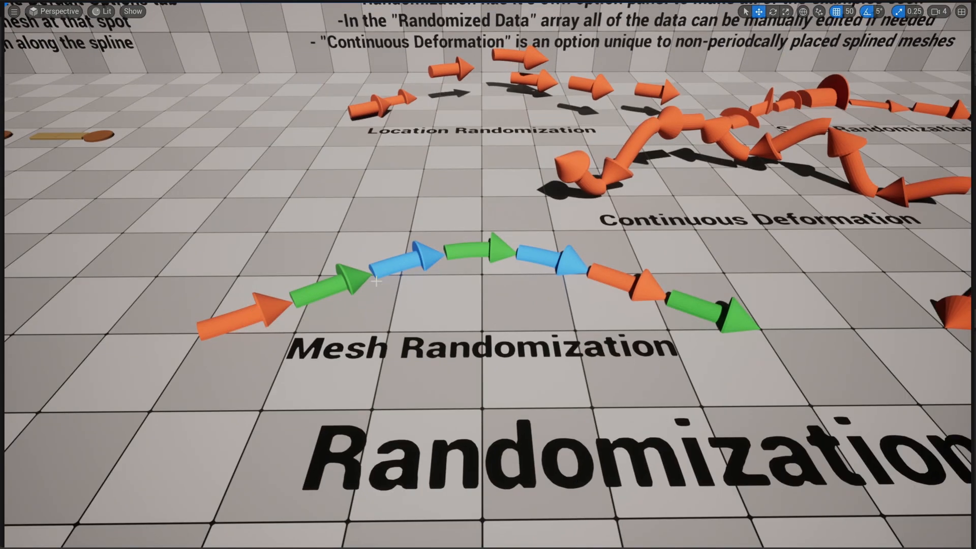
Step: Randomize the mesh variation of the Mesh Randomization arrow spline several times
left_click(722, 306)
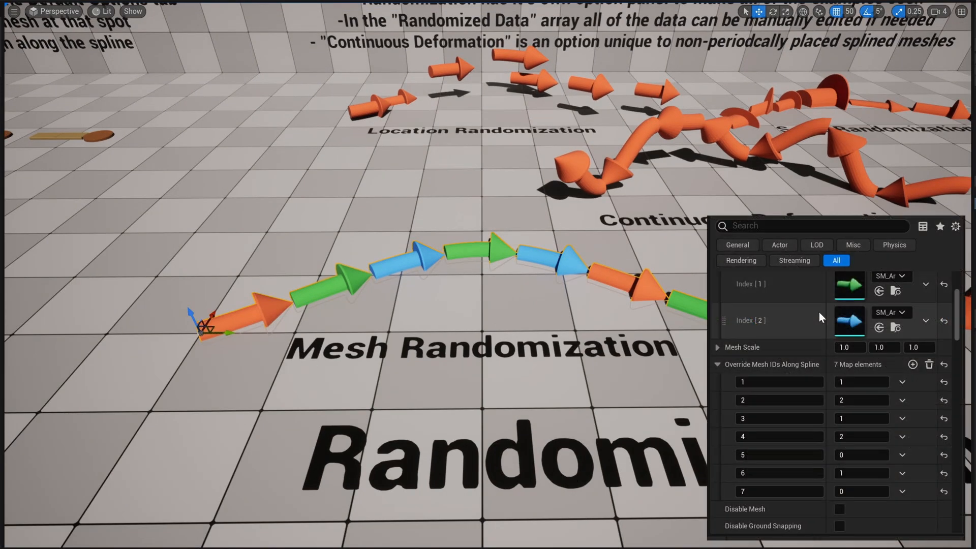
scroll(816, 311, "down", 2)
scroll(815, 311, "down", 15)
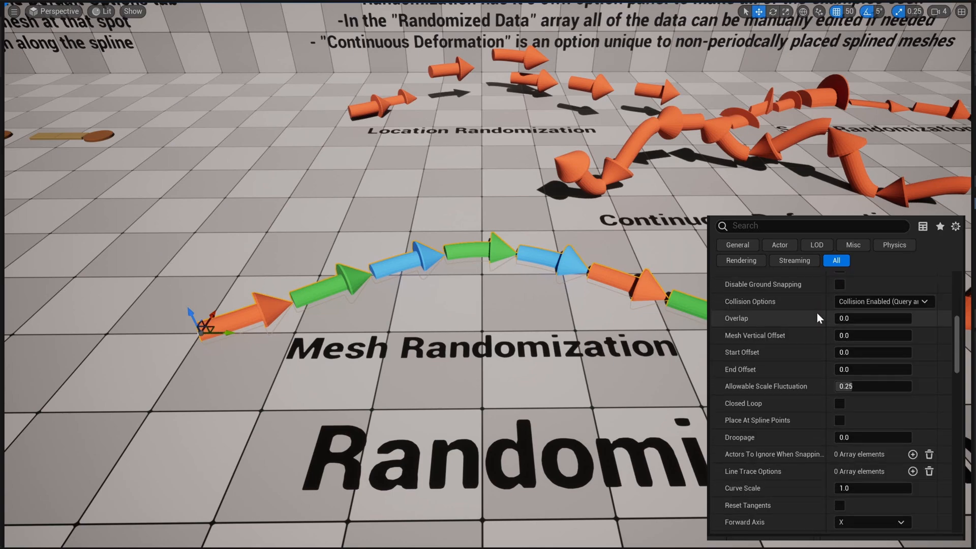
scroll(819, 353, "down", 5)
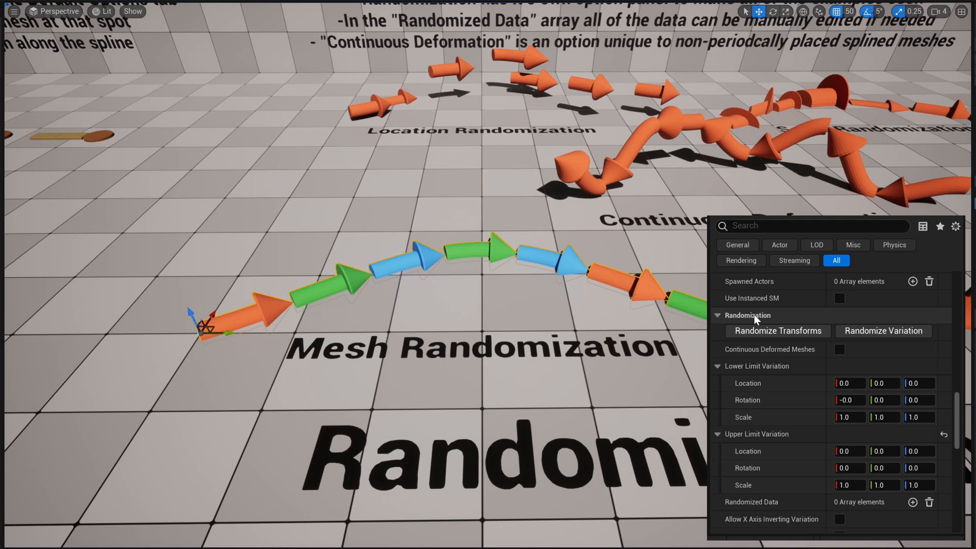
left_click(885, 333)
left_click(885, 333)
left_click(885, 333)
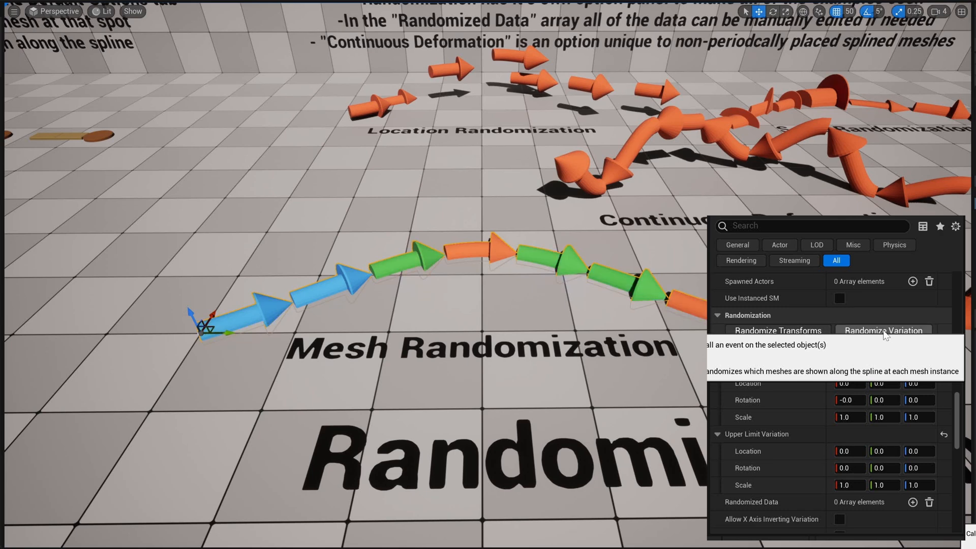
left_click(884, 333)
left_click(885, 333)
left_click(885, 333)
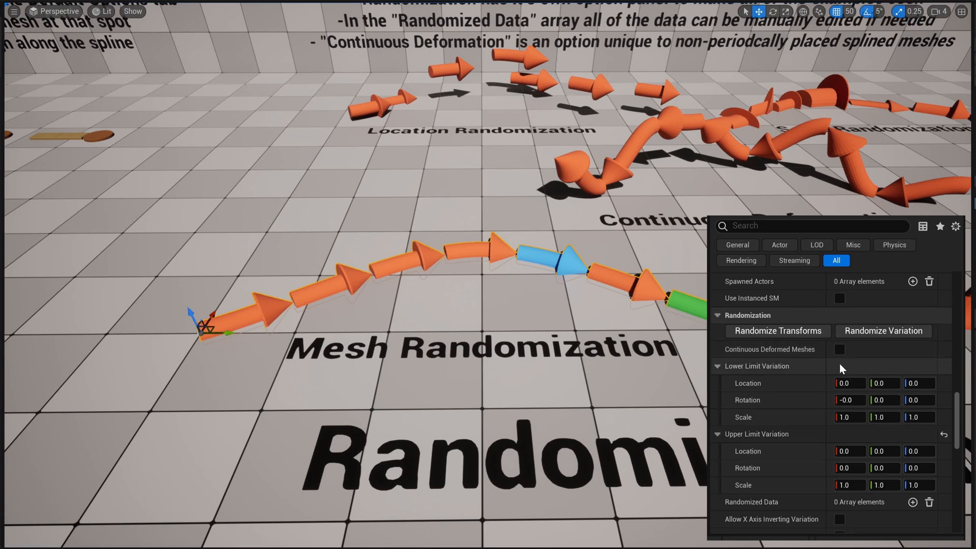
Step: Collapse and re-expand the Lower Limit Variation and Upper Limit Variation settings to examine their location, rotation and scale values
left_click(718, 366)
left_click(718, 383)
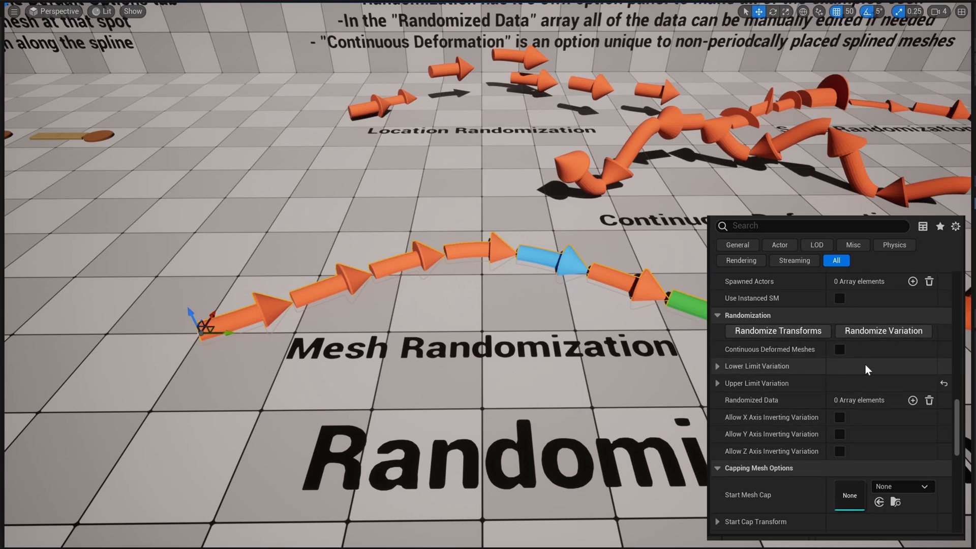
left_click(717, 366)
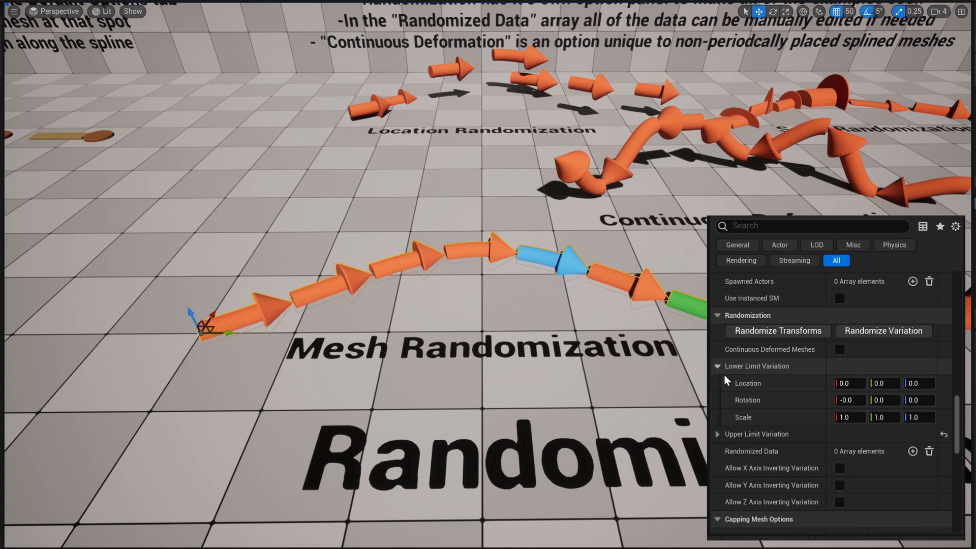
left_click(717, 434)
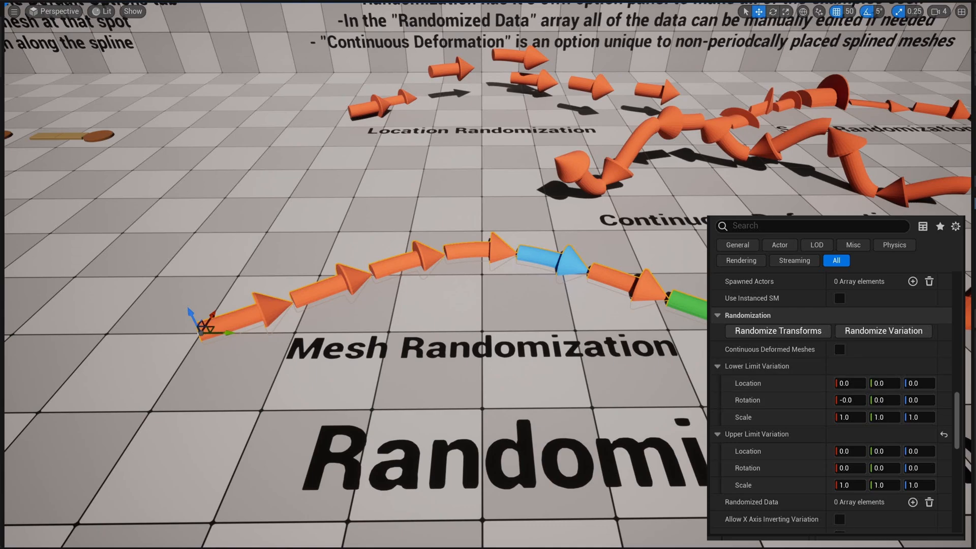
Step: Select the Location Randomization arrow spline and examine its lower and upper limit variation settings
key("s")
right_click_drag(671, 480, 675, 426)
key("w")
key("w")
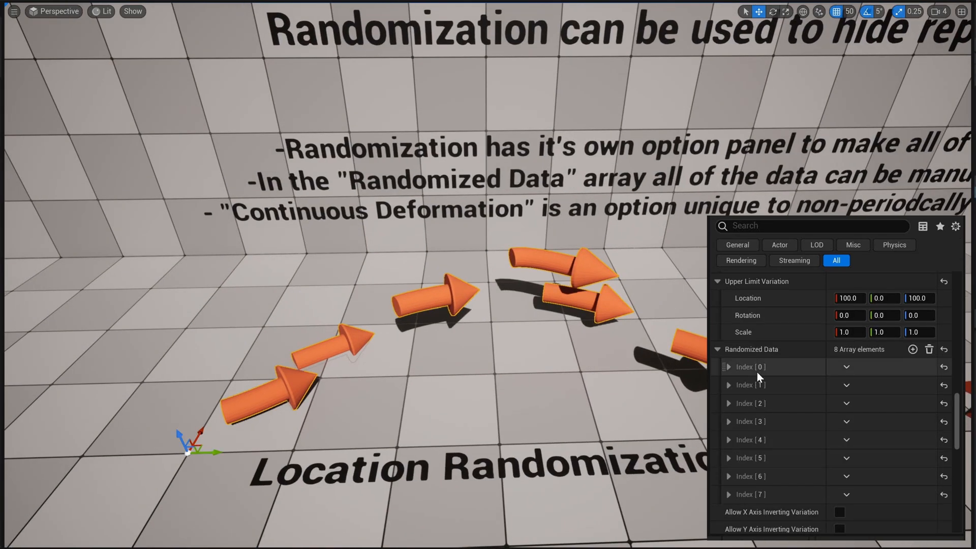
scroll(784, 391, "up", 5)
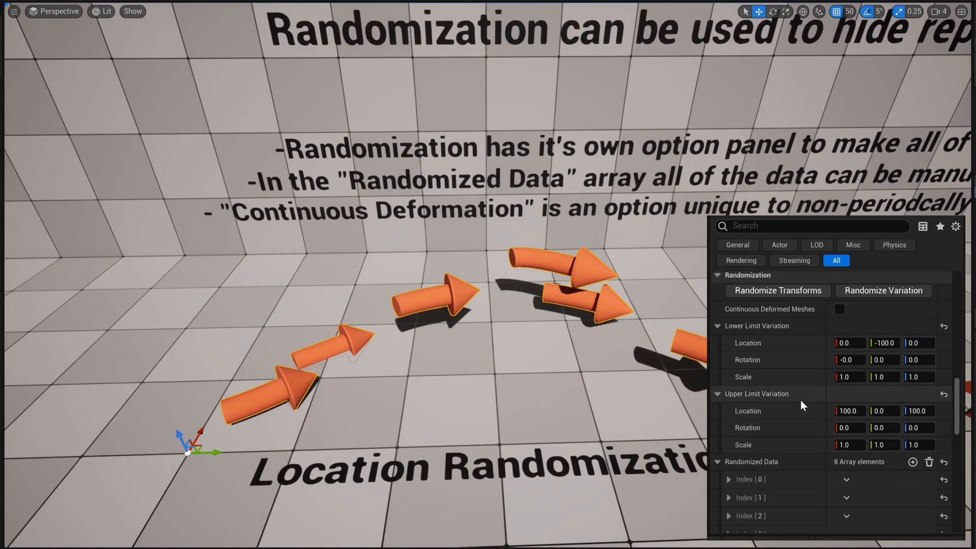
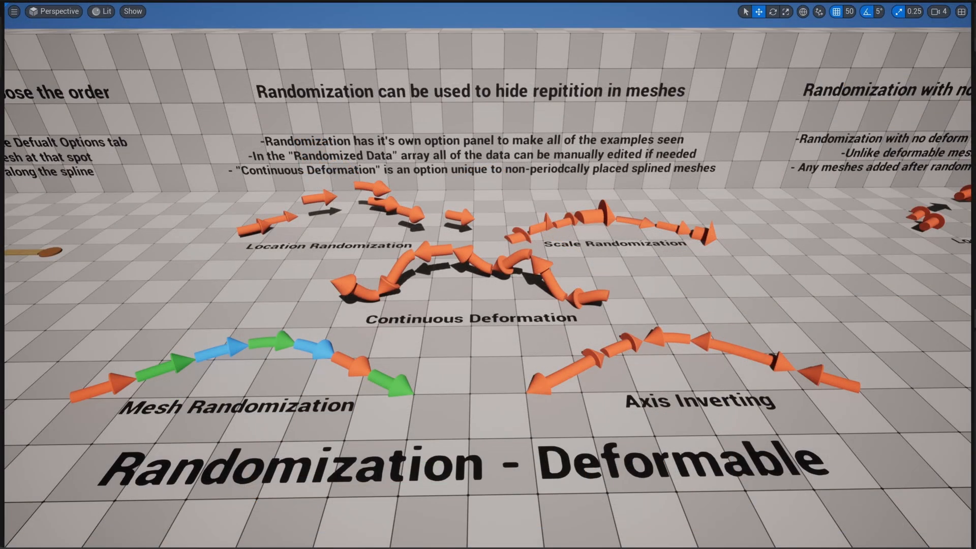
Step: Select the Axis Inverting arrow spline and examine its randomization limits, randomized data and axis inverting options
key("w")
key("d")
right_click_drag(488, 275, 480, 309)
key("w")
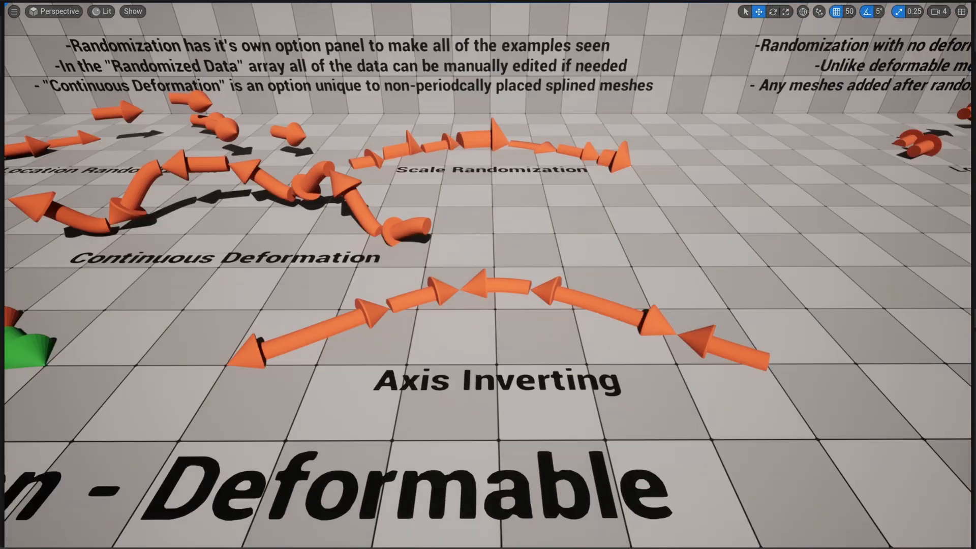
left_click(614, 315)
scroll(786, 408, "down", 10)
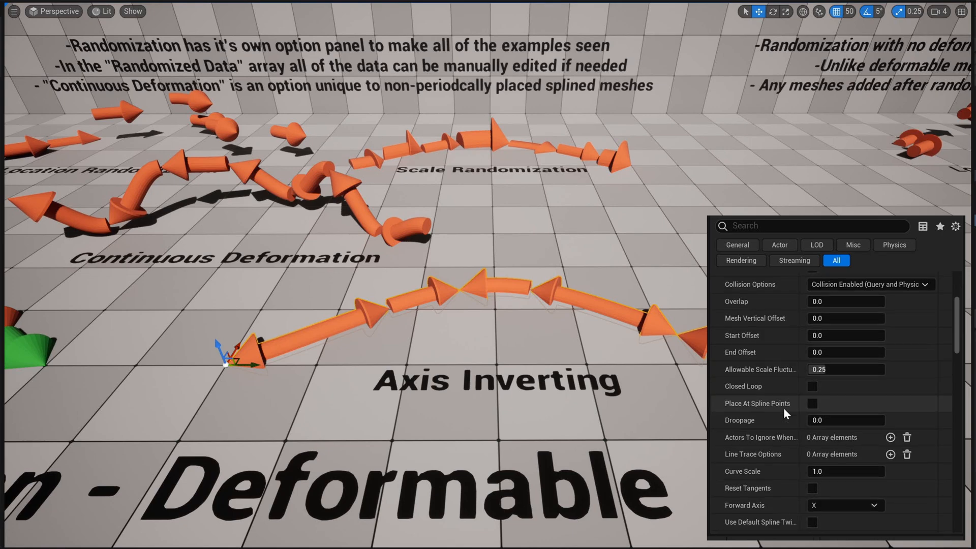
scroll(784, 408, "down", 15)
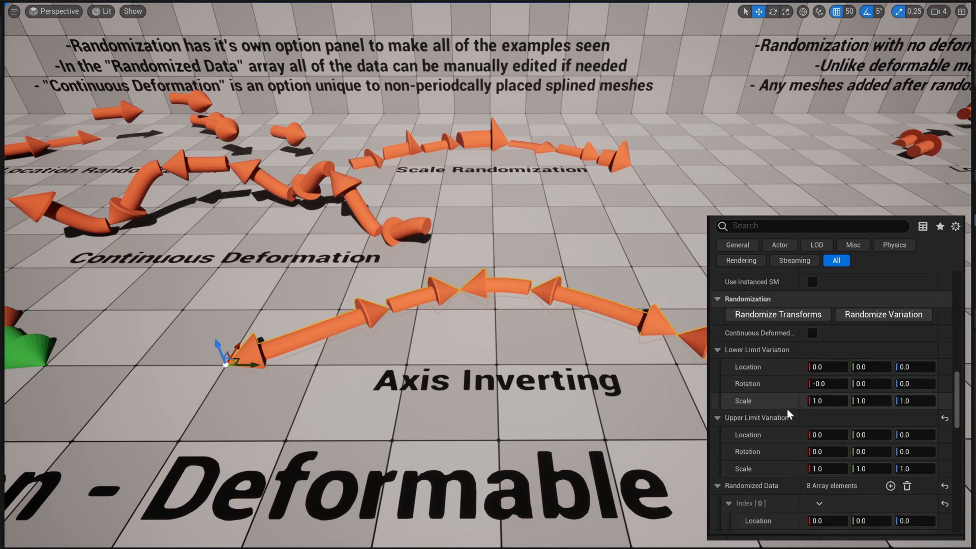
scroll(820, 393, "down", 7)
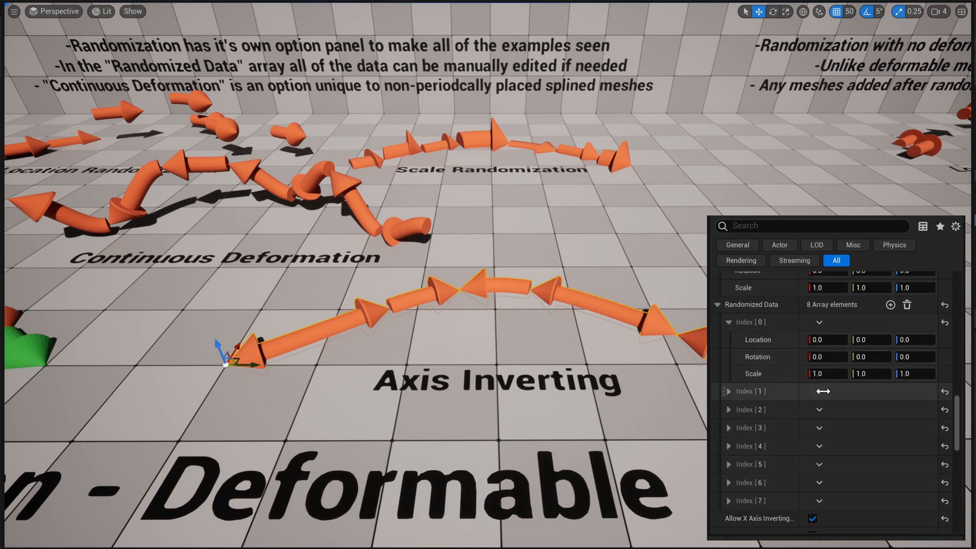
scroll(818, 389, "up", 1)
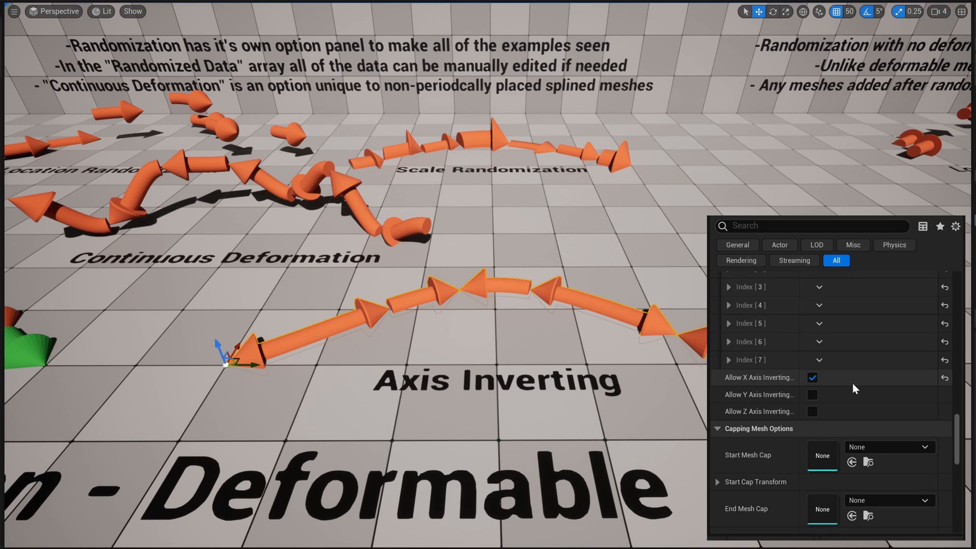
scroll(853, 383, "up", 6)
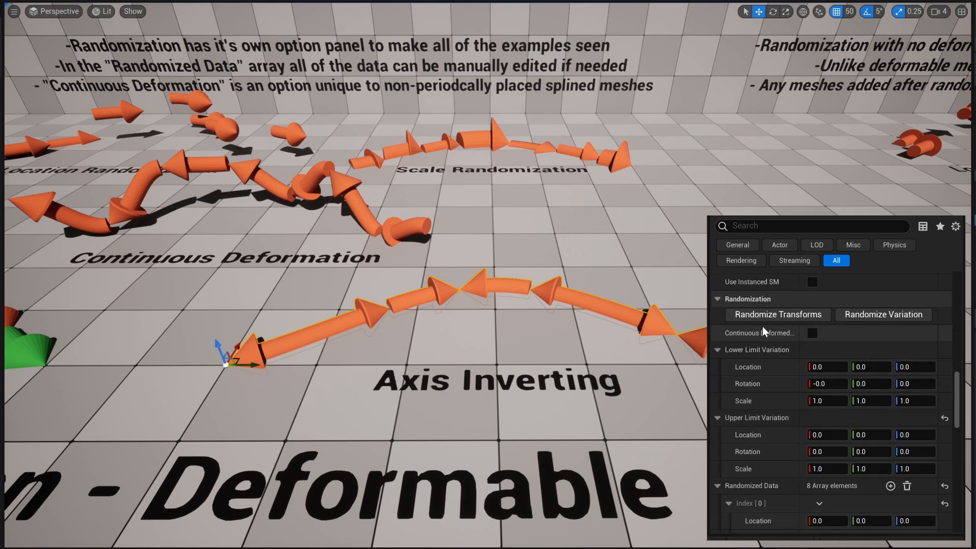
Step: Randomize the transforms of the Axis Inverting arrow spline several times
left_click(762, 315)
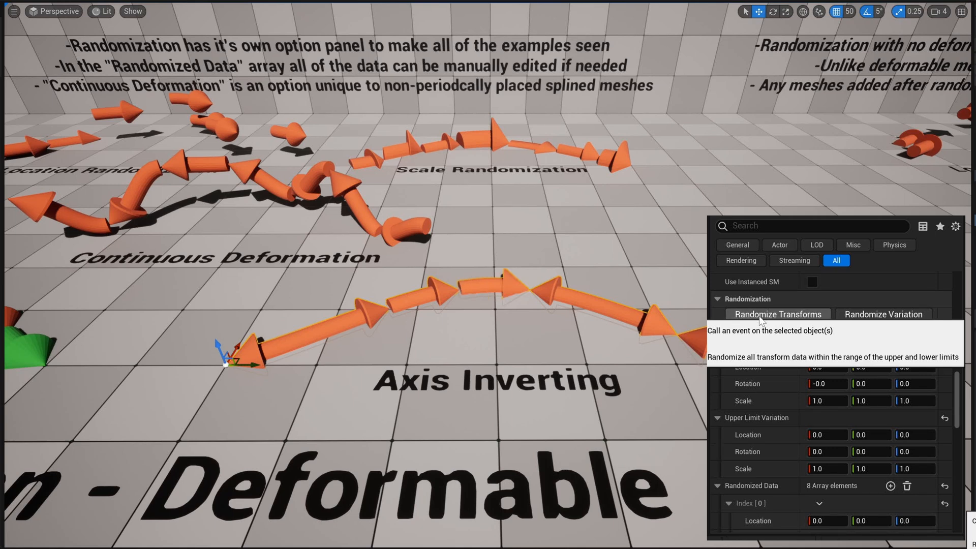
left_click(761, 315)
left_click(761, 315)
left_click(760, 317)
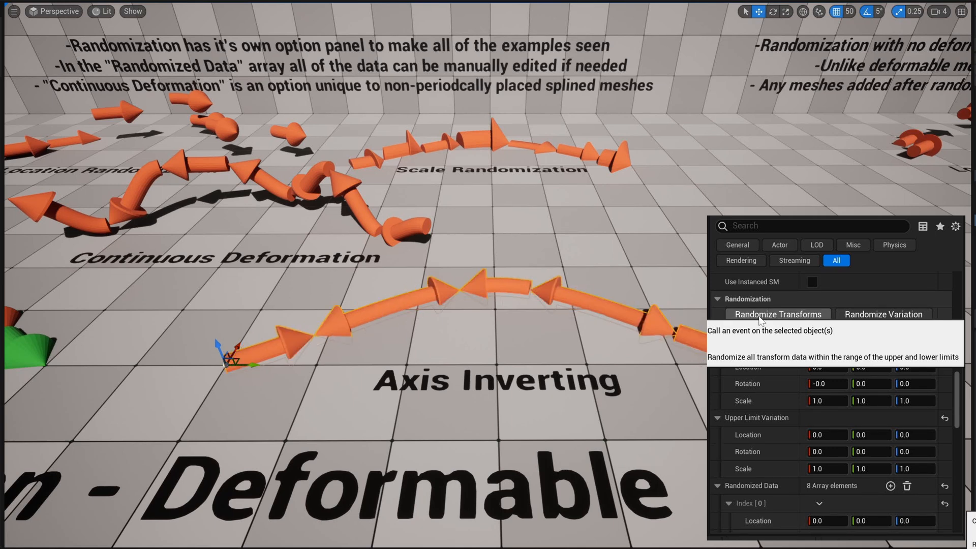
left_click(760, 316)
Step: Randomize the transforms of the wooden fence spline several times within its lower and upper limit variations
scroll(853, 417, "down", 2)
scroll(854, 417, "down", 5)
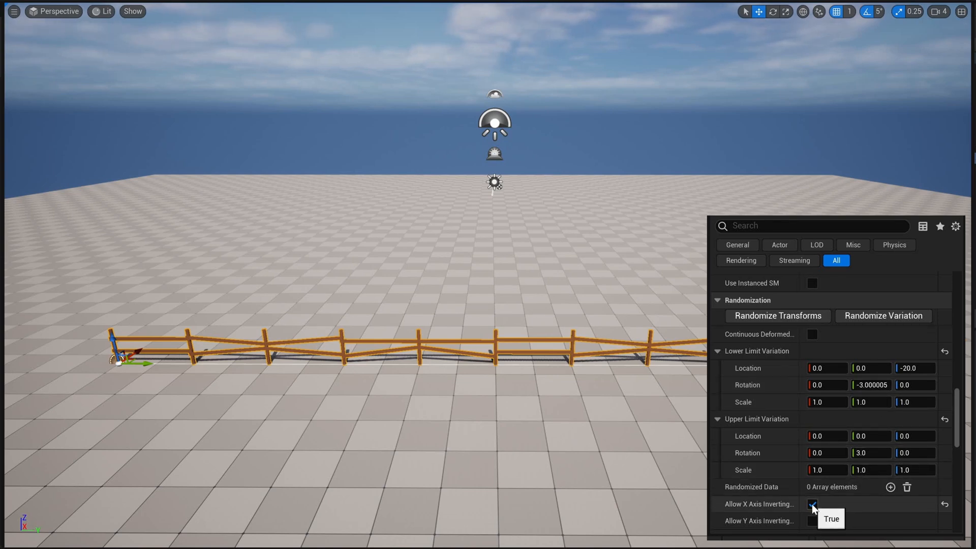
left_click(802, 316)
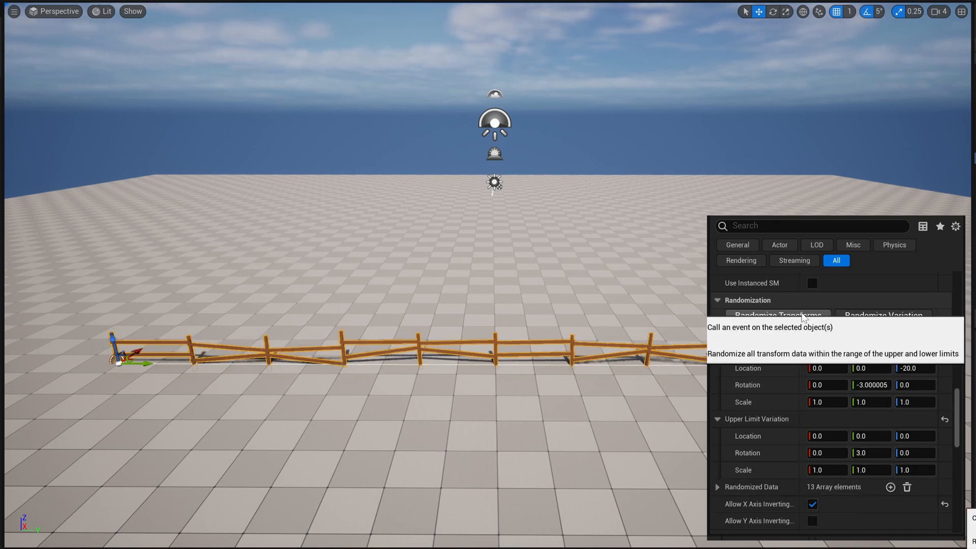
left_click(802, 315)
left_click(803, 315)
left_click(803, 315)
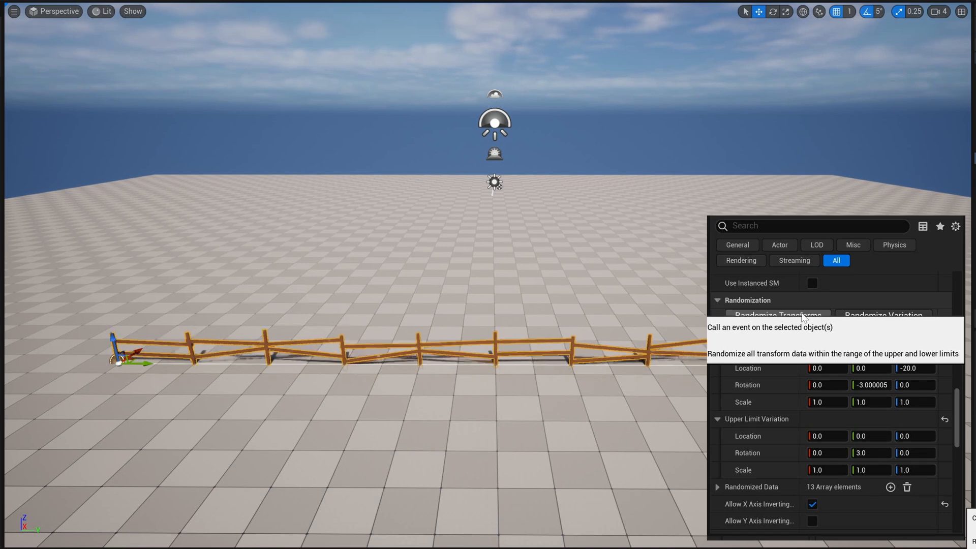
left_click(802, 315)
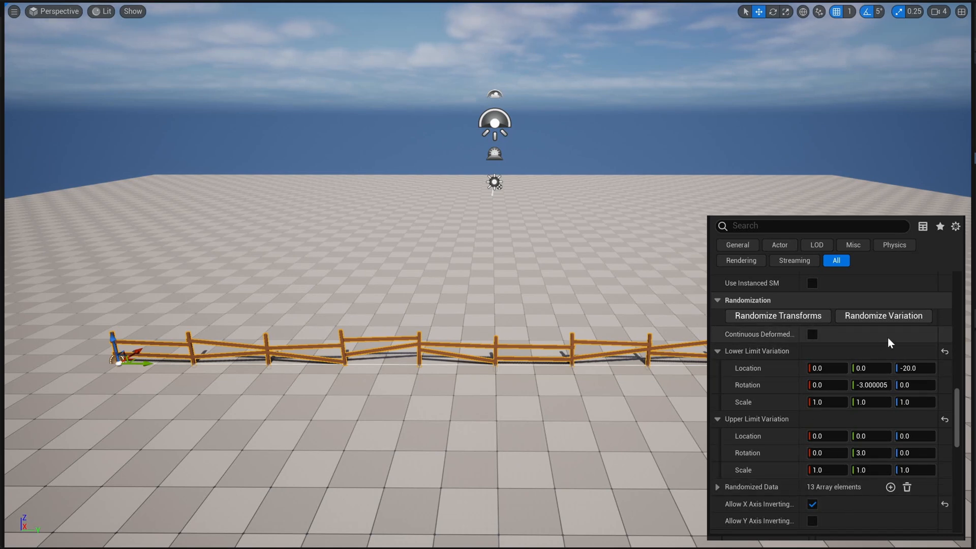
Step: Randomize the mesh variation of the wooden fence spline several times
scroll(897, 340, "down", 1)
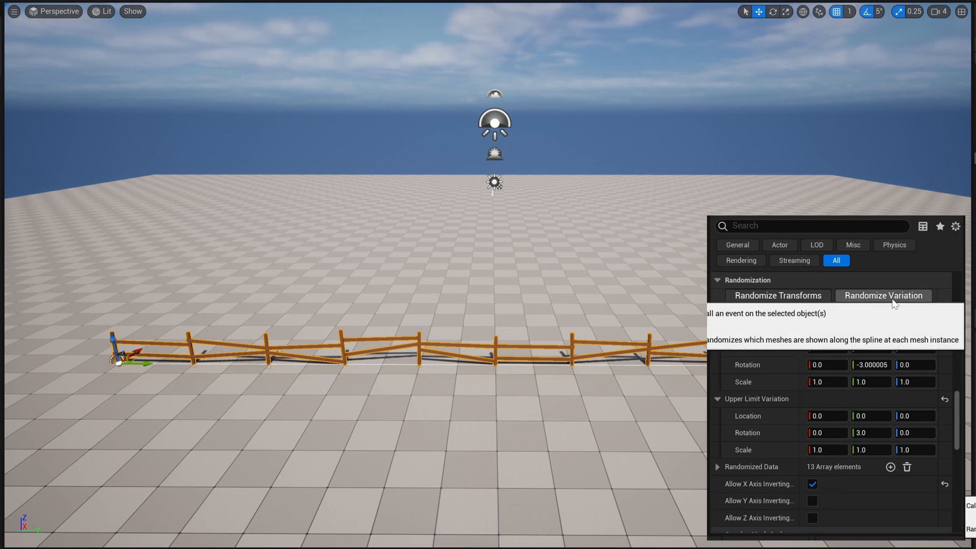
scroll(895, 303, "up", 5)
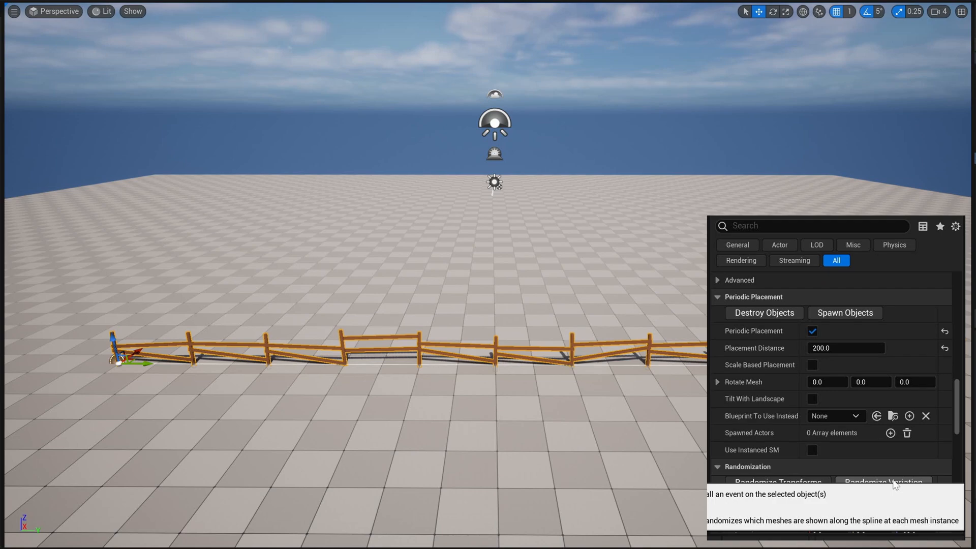
left_click(896, 484)
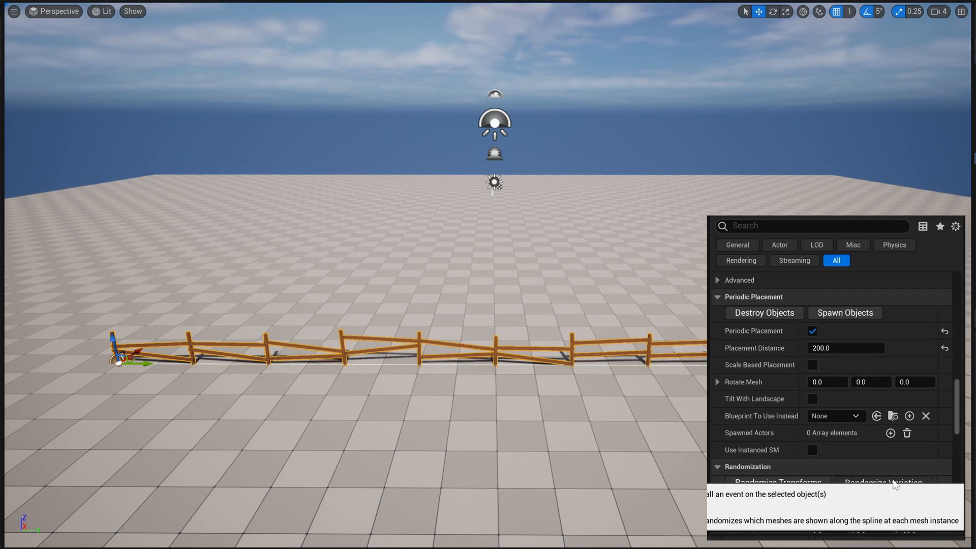
left_click(896, 484)
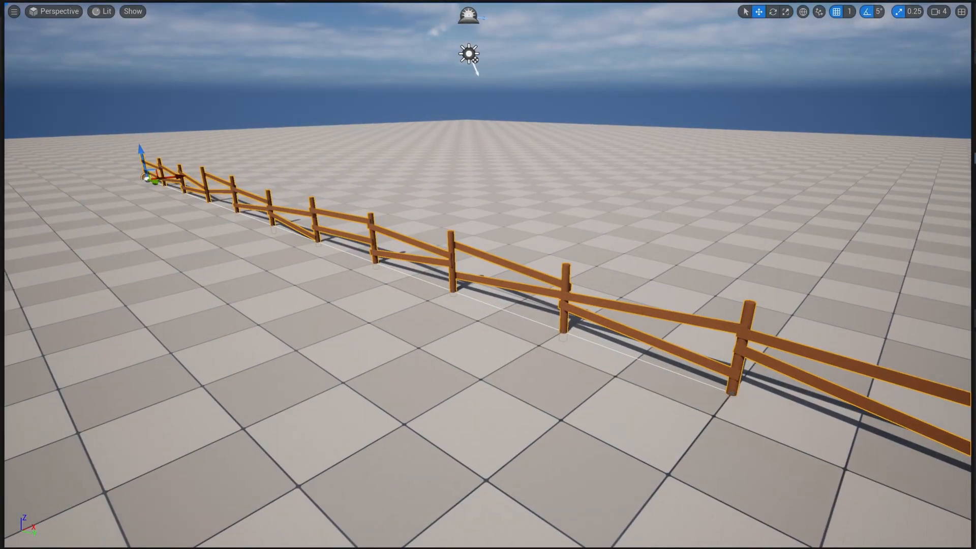
Step: Examine the Mesh Capping examples by selecting the separate fence body, the fence post and the fence without a capped end
left_click_drag(488, 306, 500, 330)
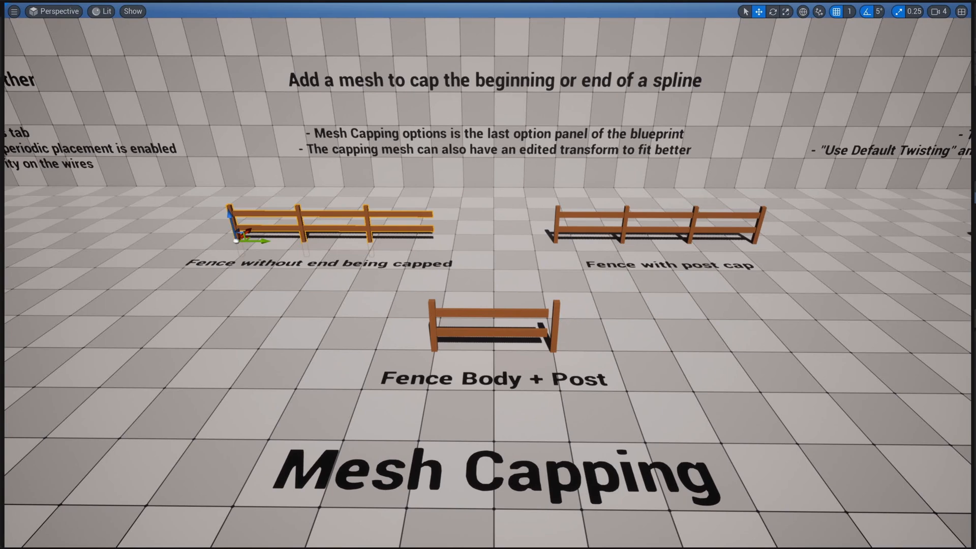
left_click(542, 316)
left_click(555, 316)
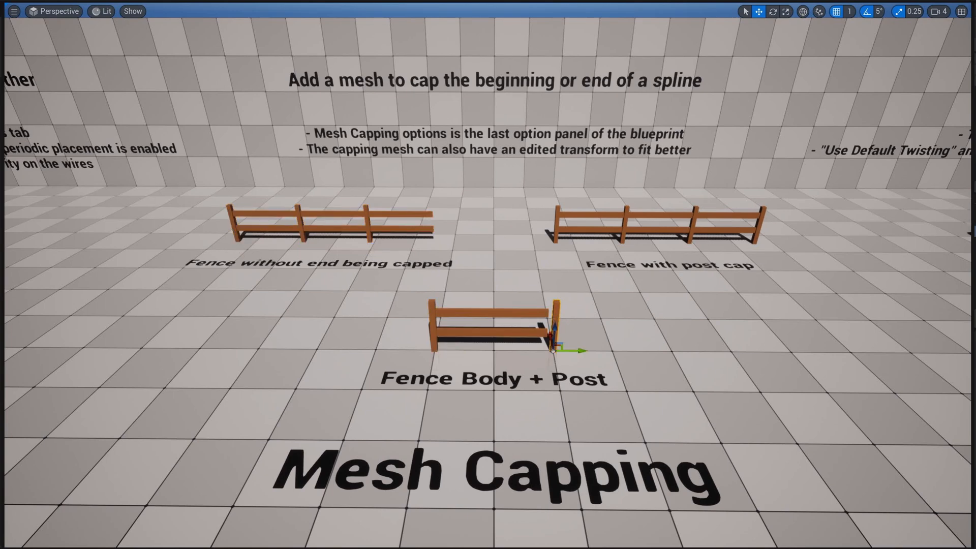
left_click(540, 314)
left_click(420, 214)
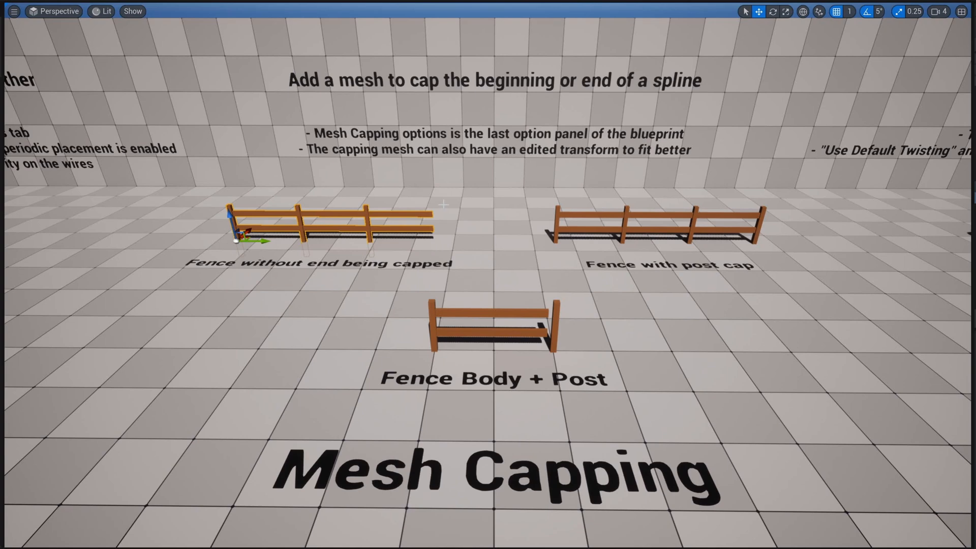
left_click(556, 309)
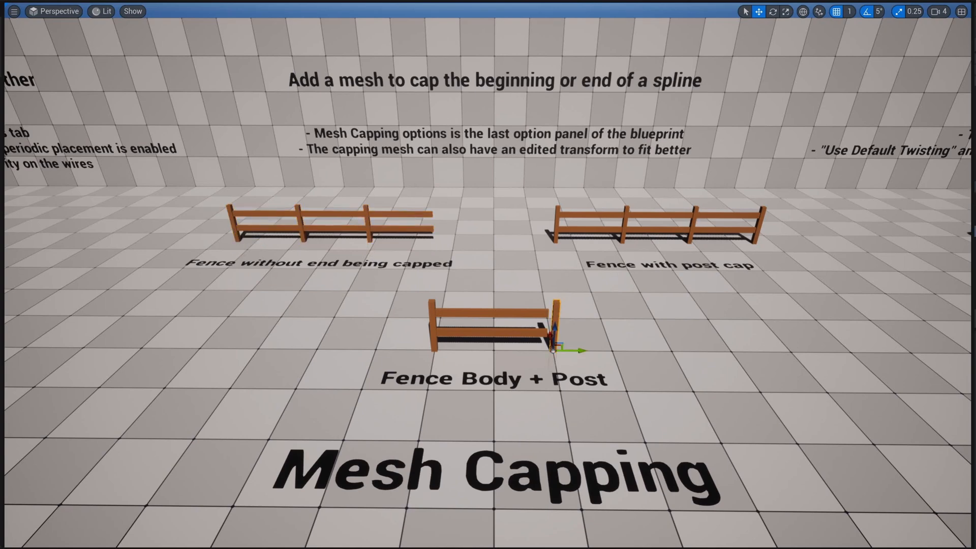
Step: Offset the end cap of the fence with post cap by setting its End Cap Transform location to X 100 and Y 100
left_click(696, 219)
scroll(166, 344, "down", 3)
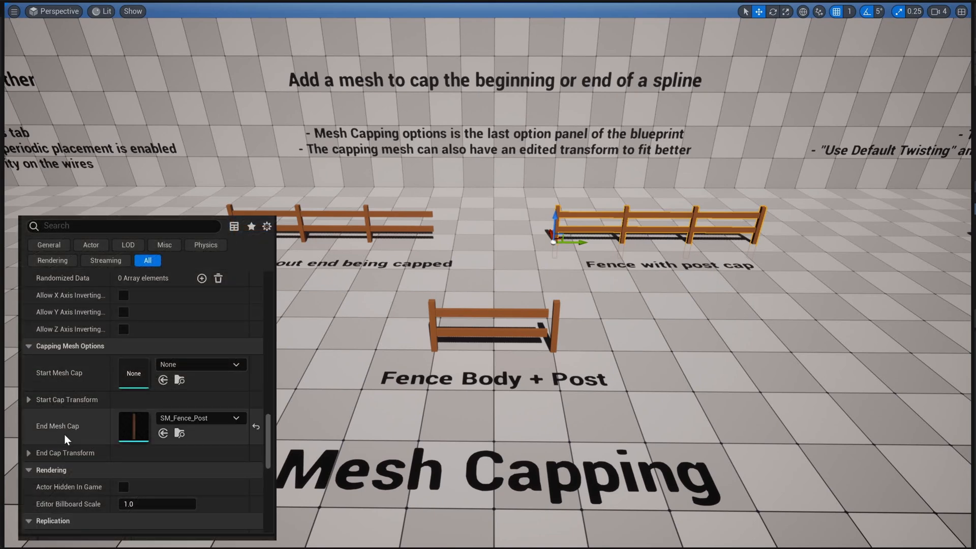
left_click(29, 453)
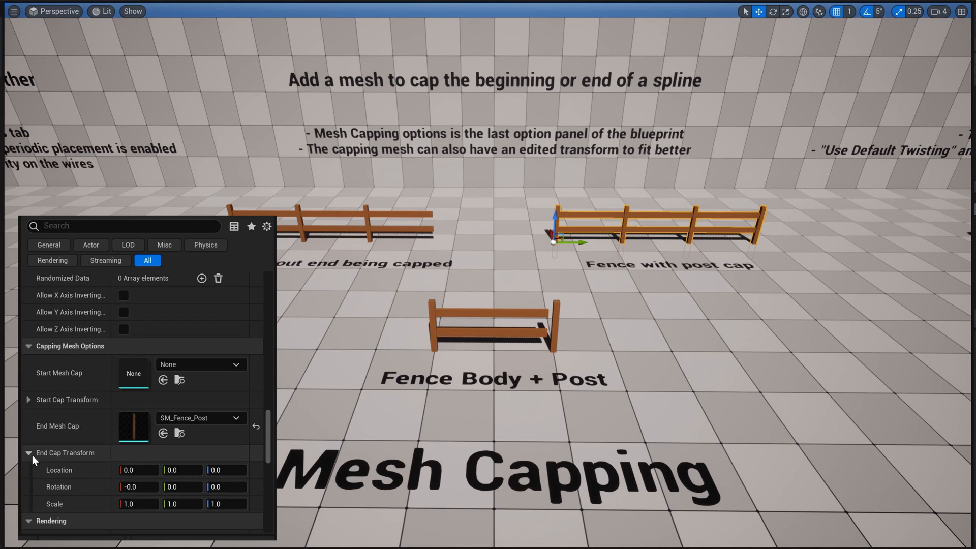
scroll(163, 485, "down", 2)
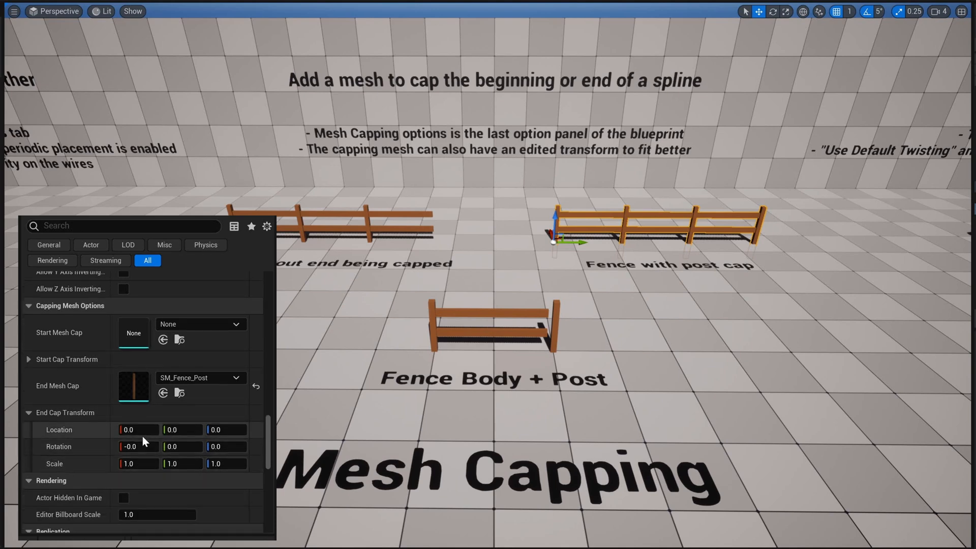
left_click(142, 433)
type("100")
key("Return")
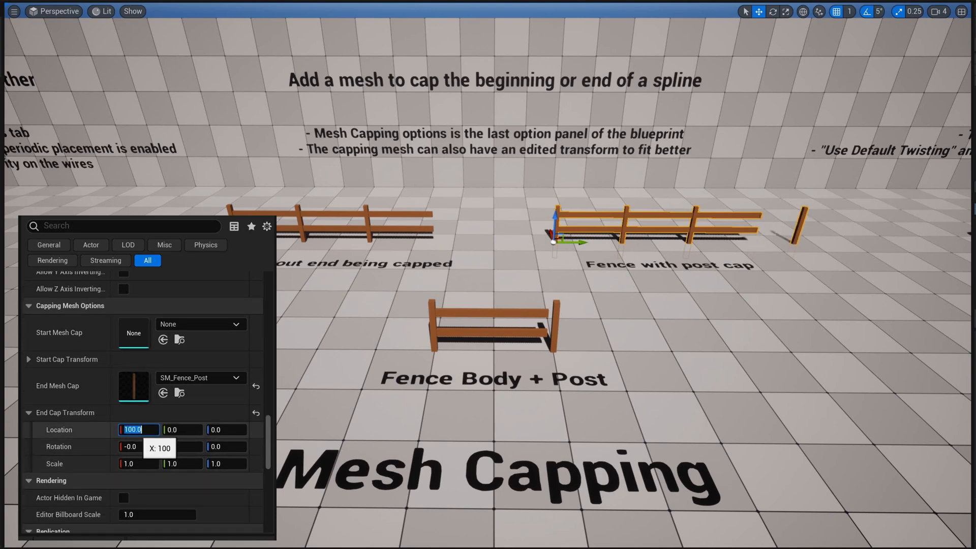
left_click(199, 430)
type("1")
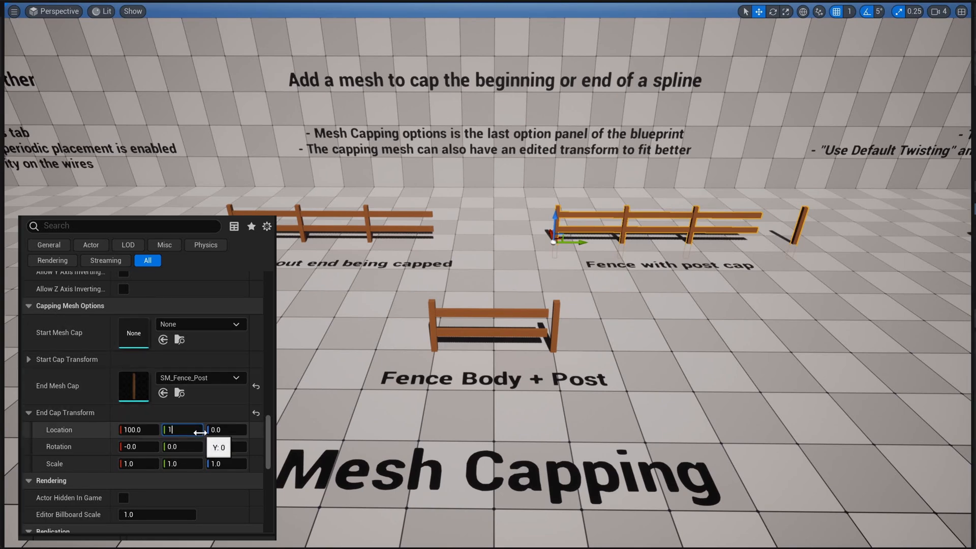
type("00")
key("Return")
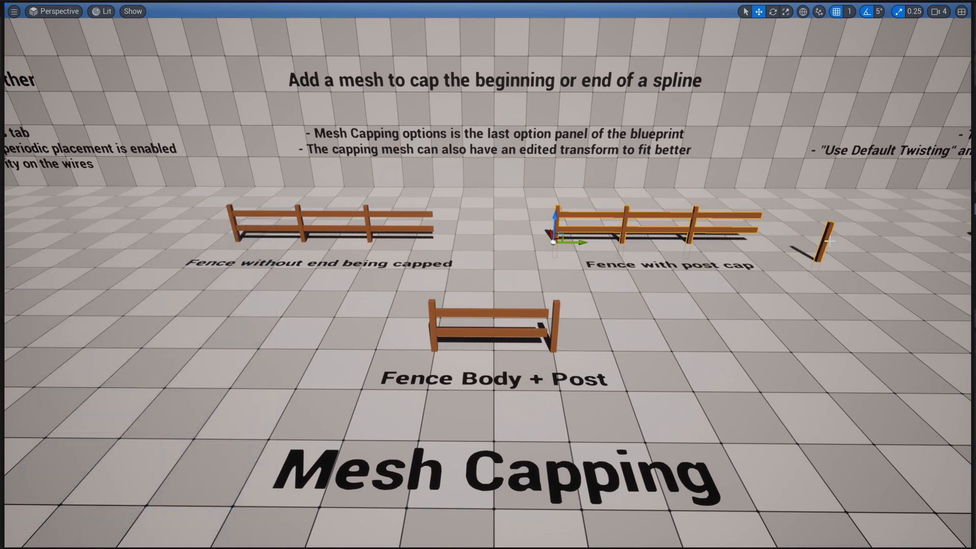
Step: Turn off game view and move the end spline point of the fence with post cap
left_click(830, 241)
key("g")
left_click(828, 240)
left_click(756, 243)
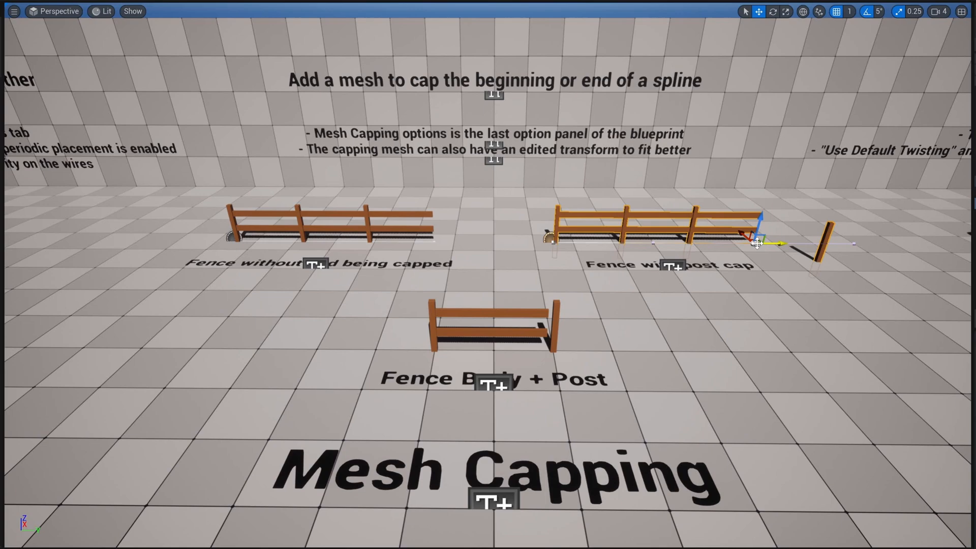
left_click_drag(757, 240, 724, 224)
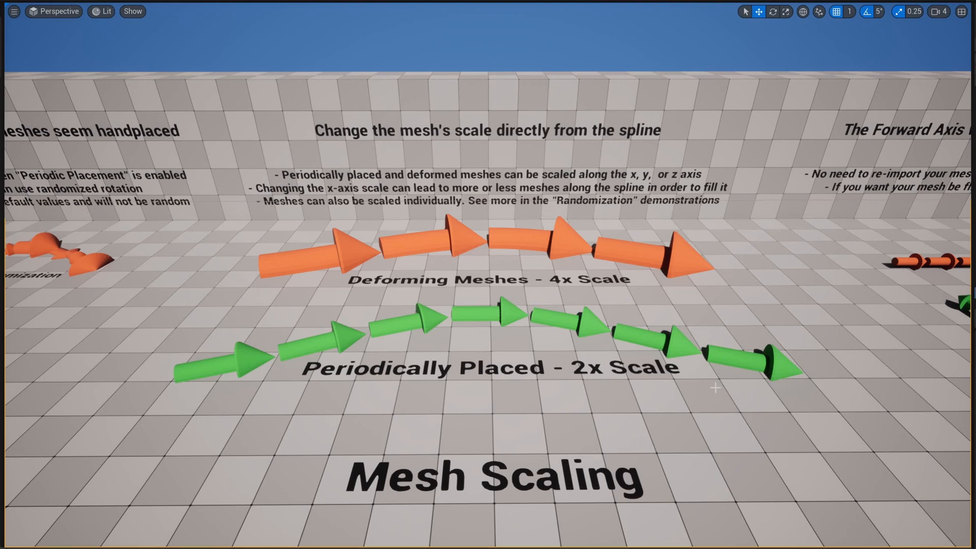
Step: Select the Deforming Meshes arrow spline in the Mesh Scaling area and set its X mesh scale to 2
left_click(553, 241)
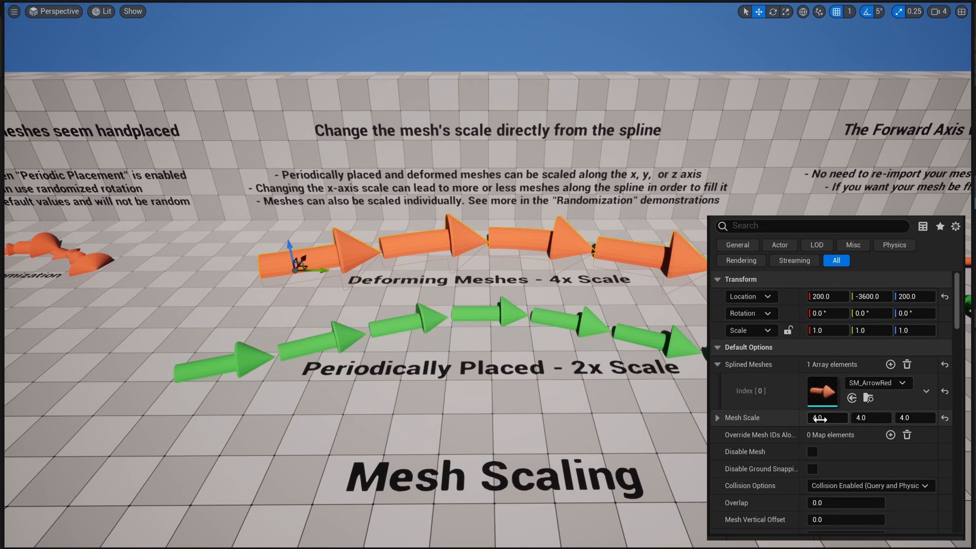
left_click(788, 416)
scroll(786, 405, "down", 5)
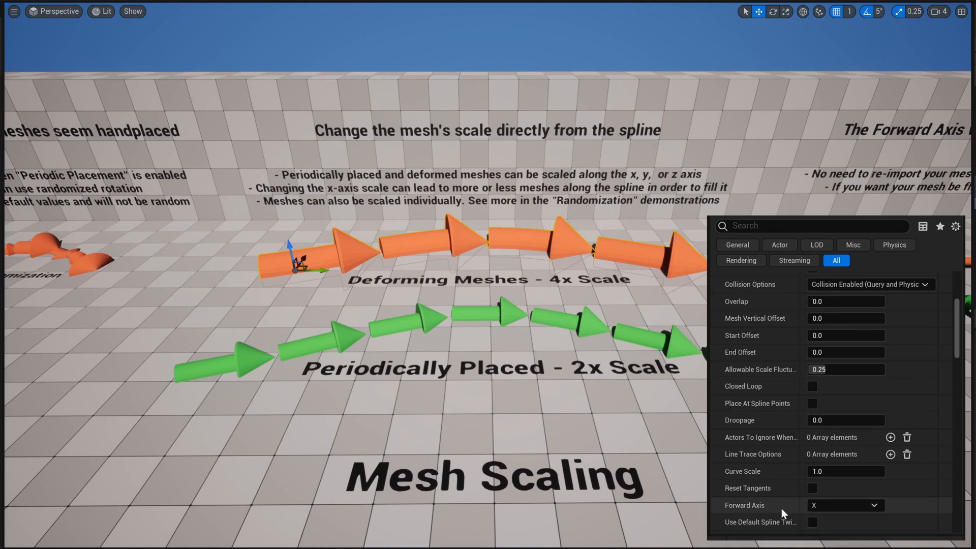
scroll(793, 505, "up", 4)
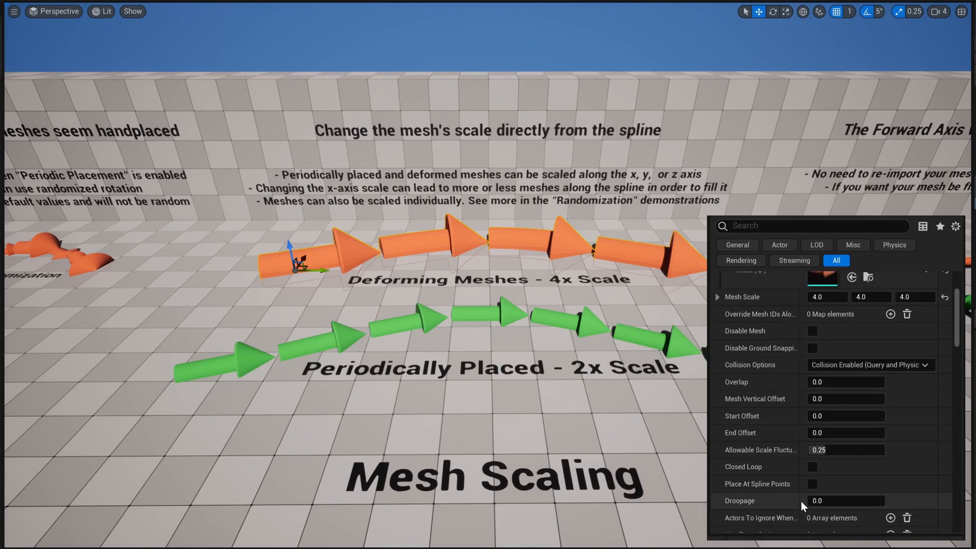
scroll(785, 400, "up", 5)
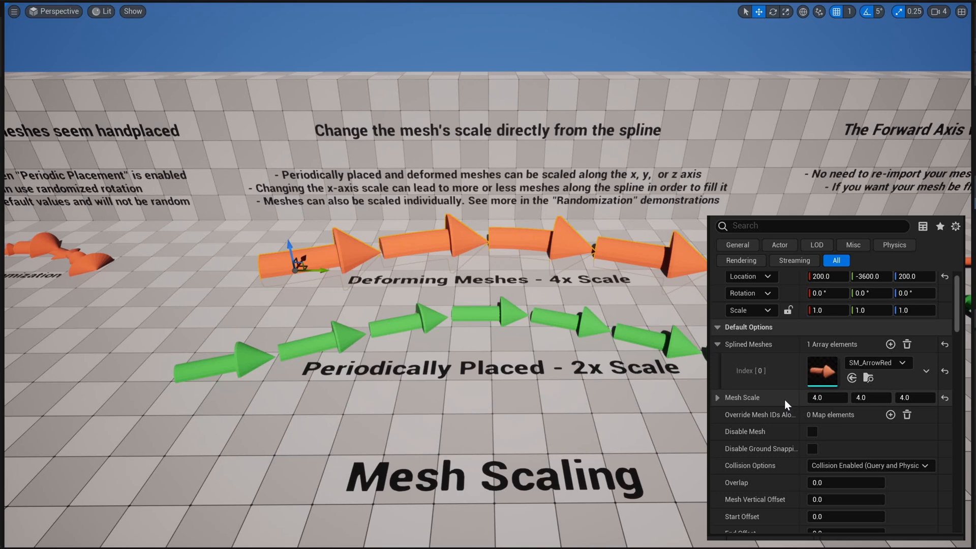
left_click(837, 401)
type("2")
key("Return")
Step: Set the Y and Z mesh scale of the Deforming Meshes arrow spline to 2
left_click(870, 398)
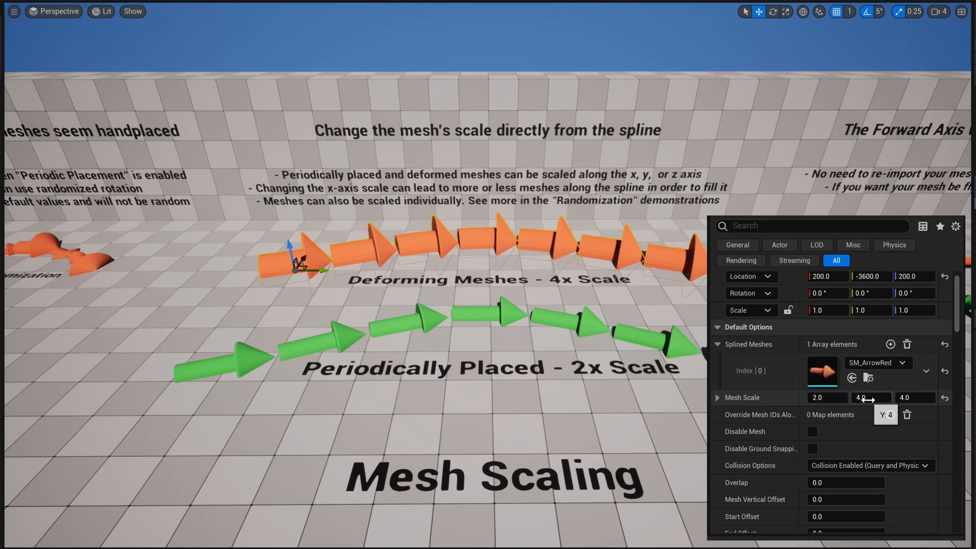
type("2")
key("Return")
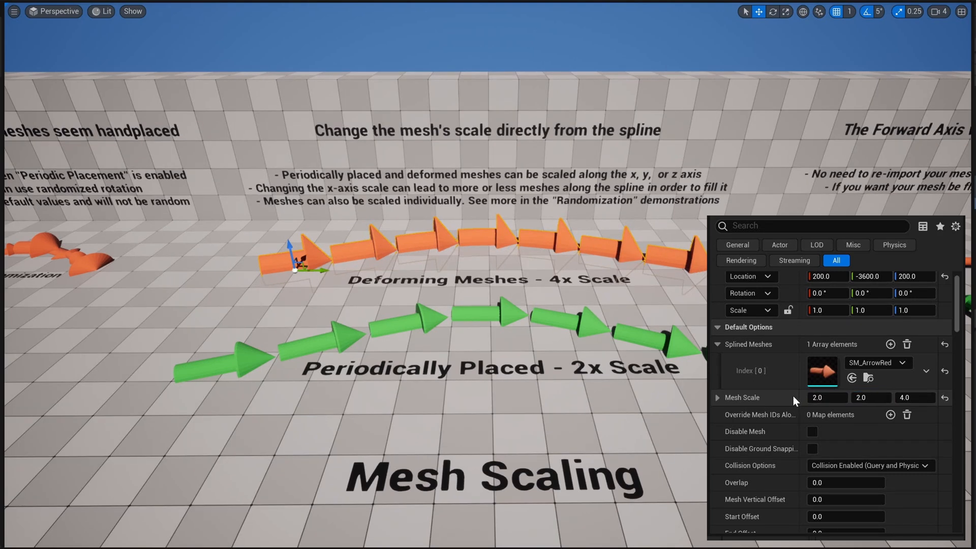
left_click(911, 398)
type("2")
key("Return")
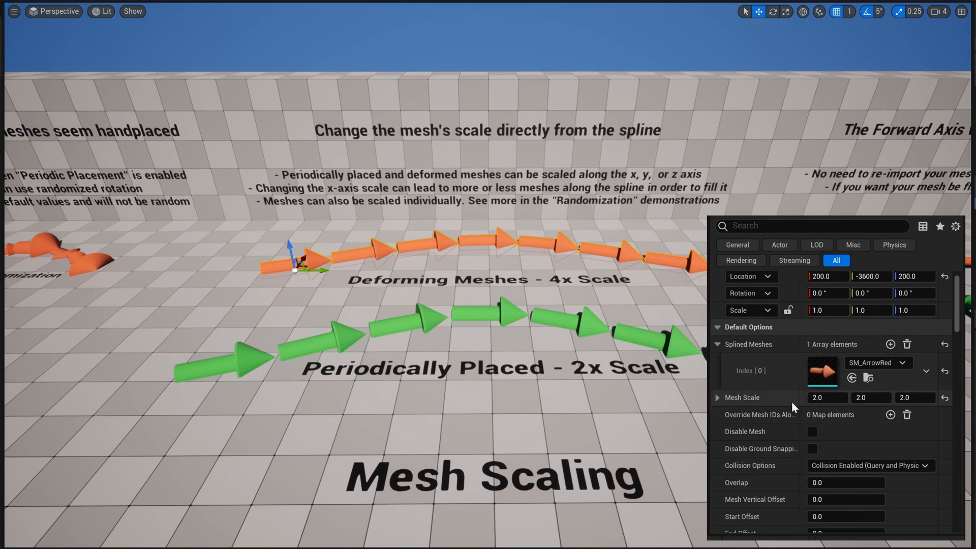
Step: Set the X, Y and Z mesh scale of the Deforming Meshes arrow spline to 4
left_click(822, 399)
type("4")
key("Tab")
type("4")
key("Tab")
type("4")
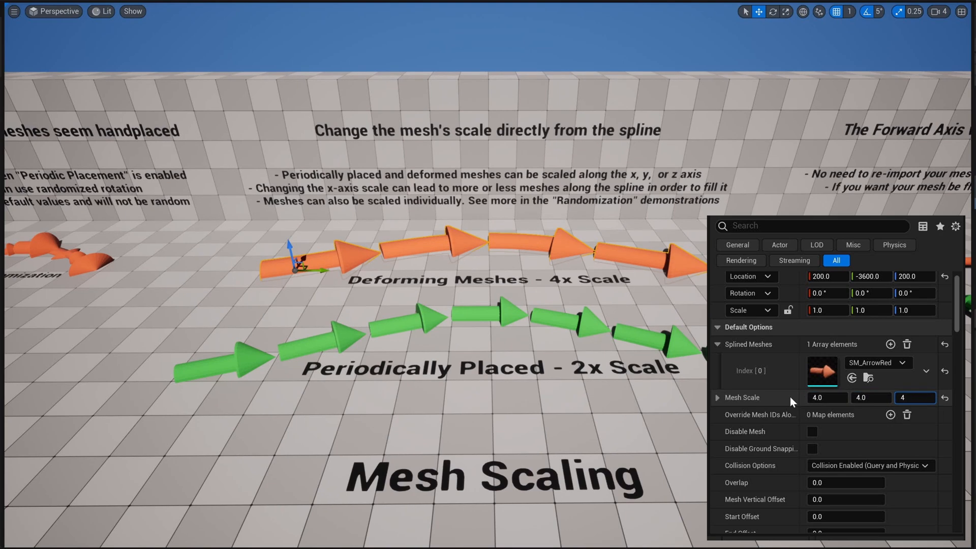
key("Return")
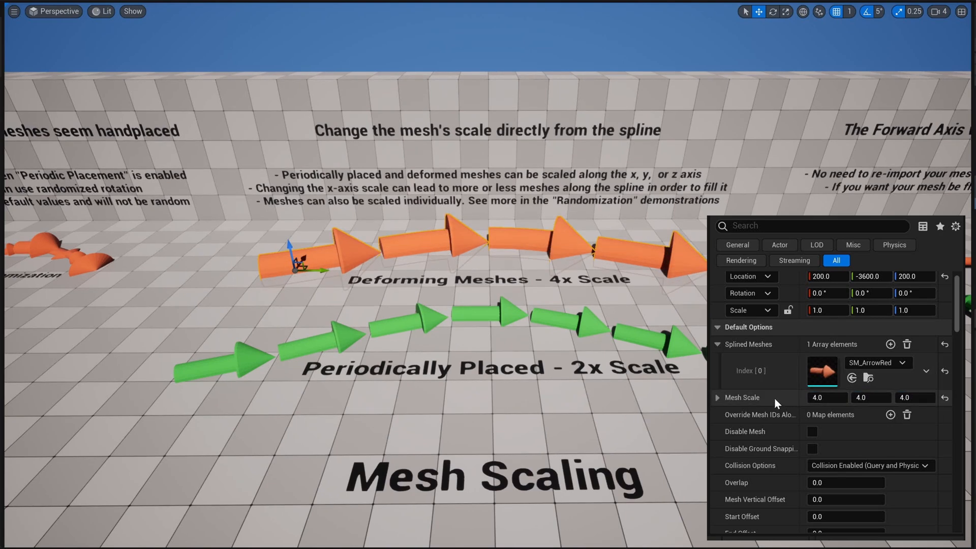
Step: Reverse the deforming arrows by setting their X mesh scale to -4
left_click(827, 397)
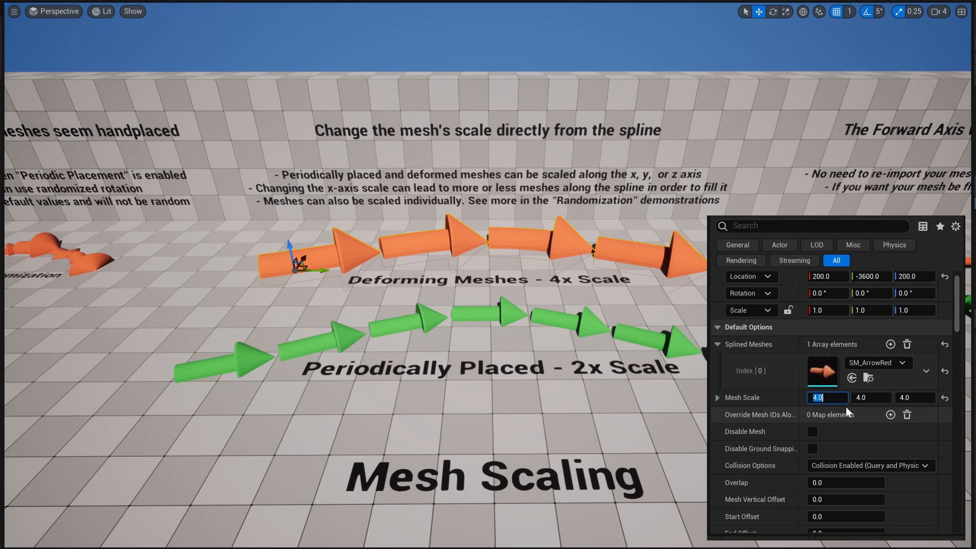
type("-")
key("Return")
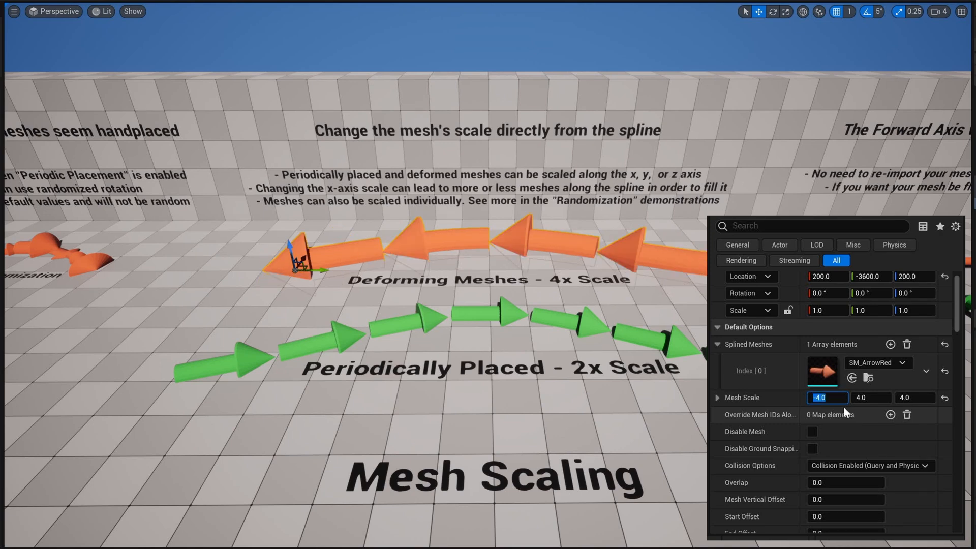
key("Escape")
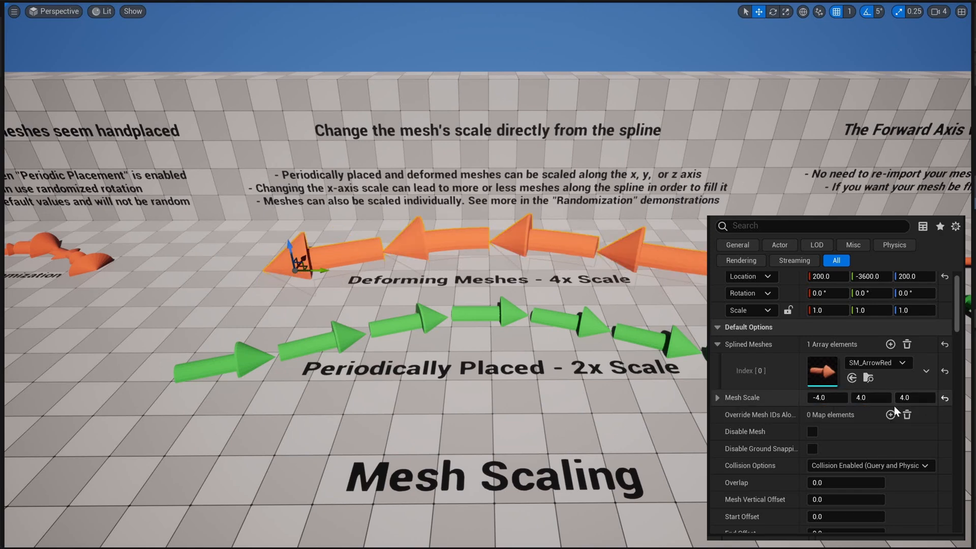
Step: Try an actor scale of -1 in X and Y on the deforming arrow spline and reset the actor scale to its default
left_click(838, 311)
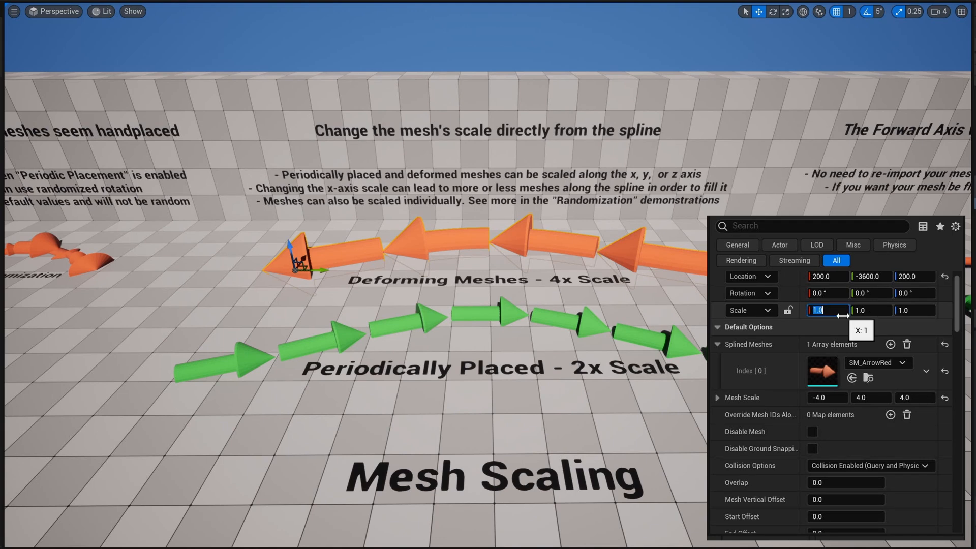
type("-1")
key("Return")
key("Tab")
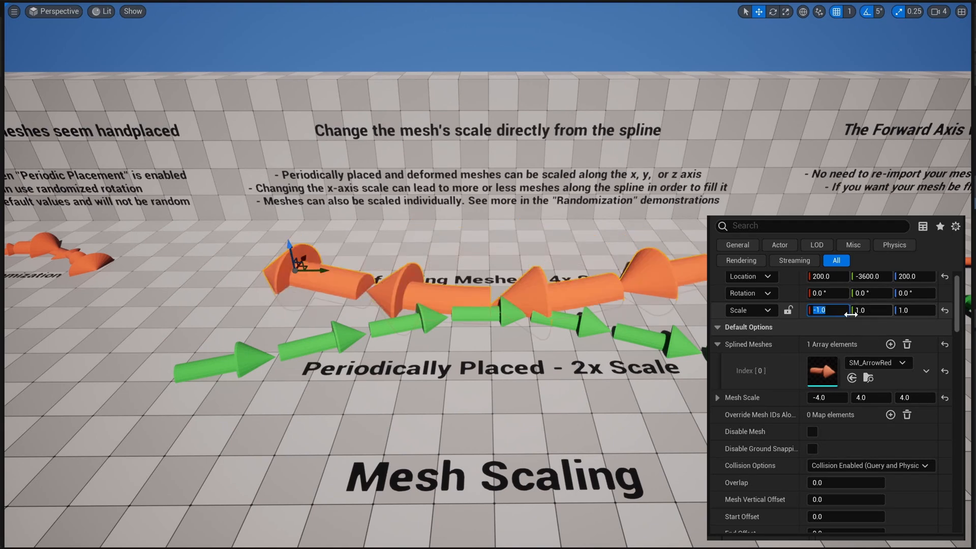
type("-1")
key("Return")
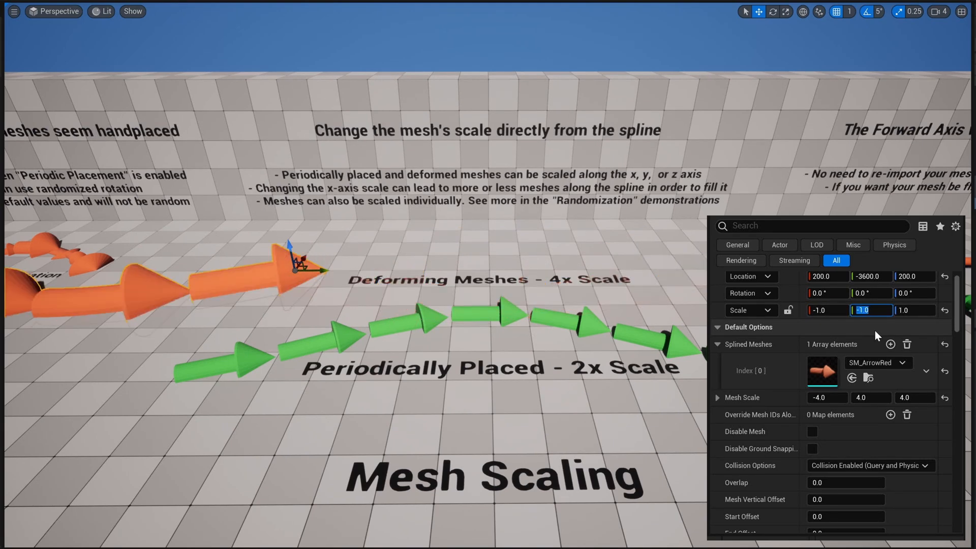
left_click(945, 312)
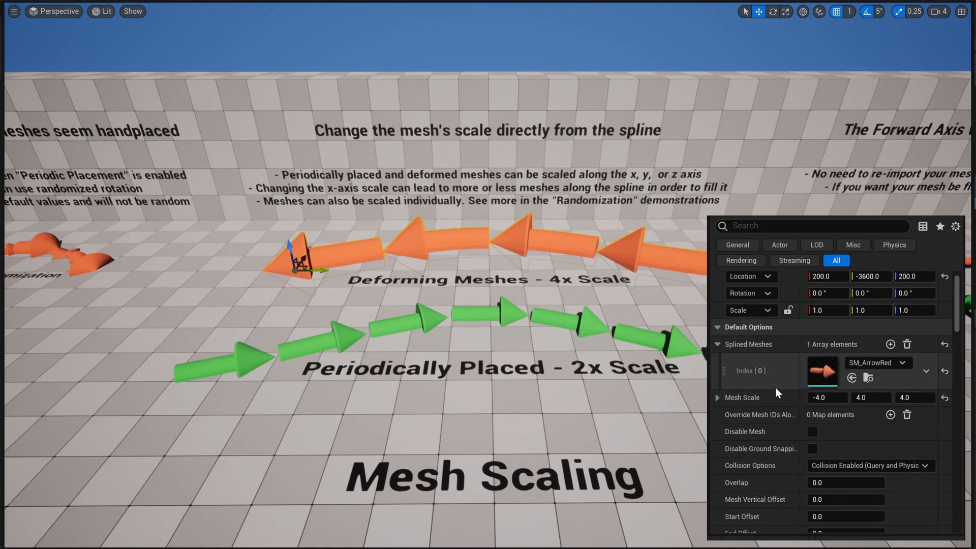
Step: Select the Periodically Placed arrow spline, check its periodic placement settings, and set its X mesh scale to 3
scroll(777, 386, "down", 5)
scroll(785, 400, "down", 8)
left_click(676, 343)
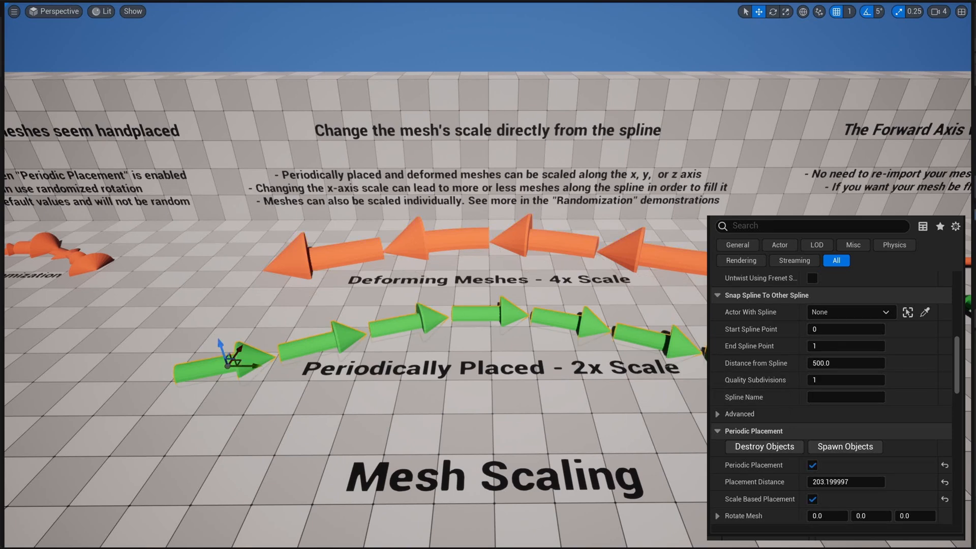
scroll(749, 379, "down", 3)
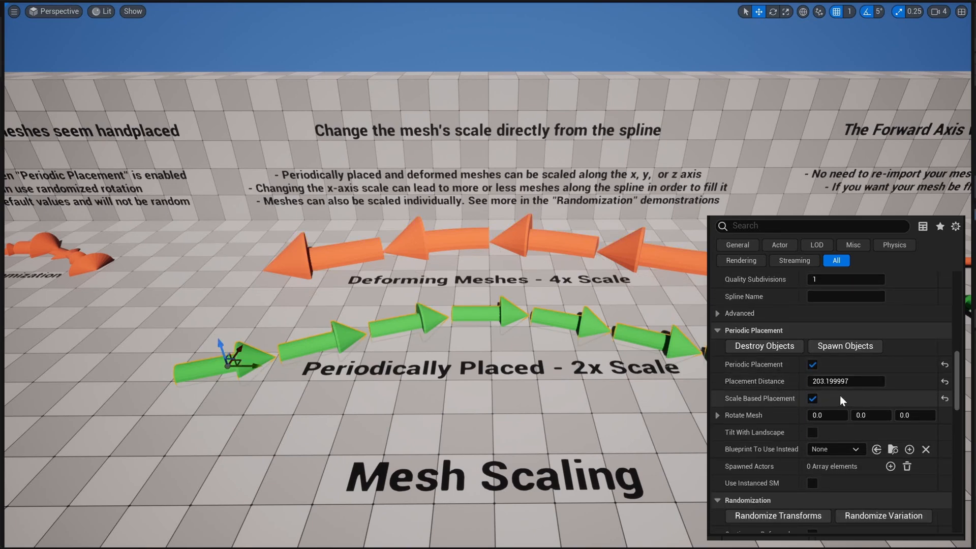
scroll(878, 384, "up", 10)
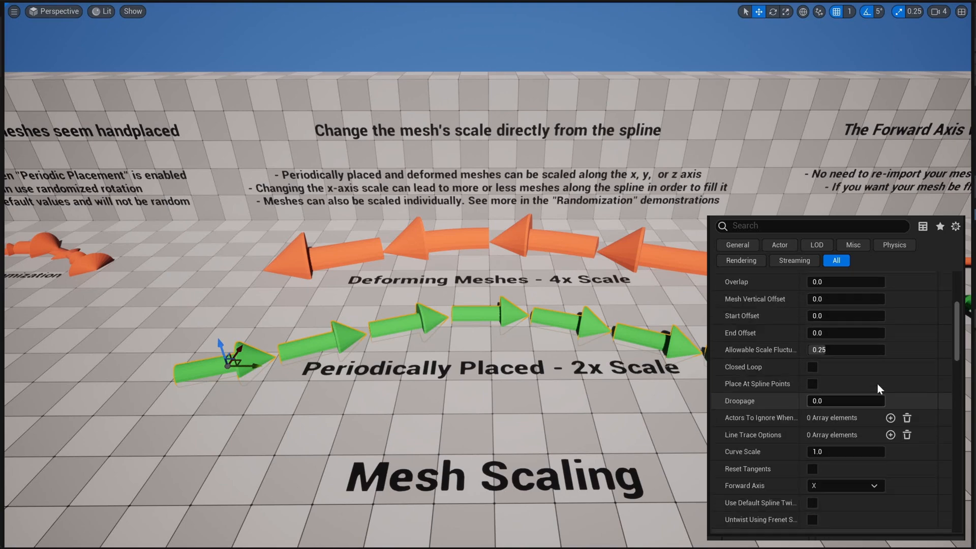
scroll(877, 381, "up", 3)
left_click(819, 398)
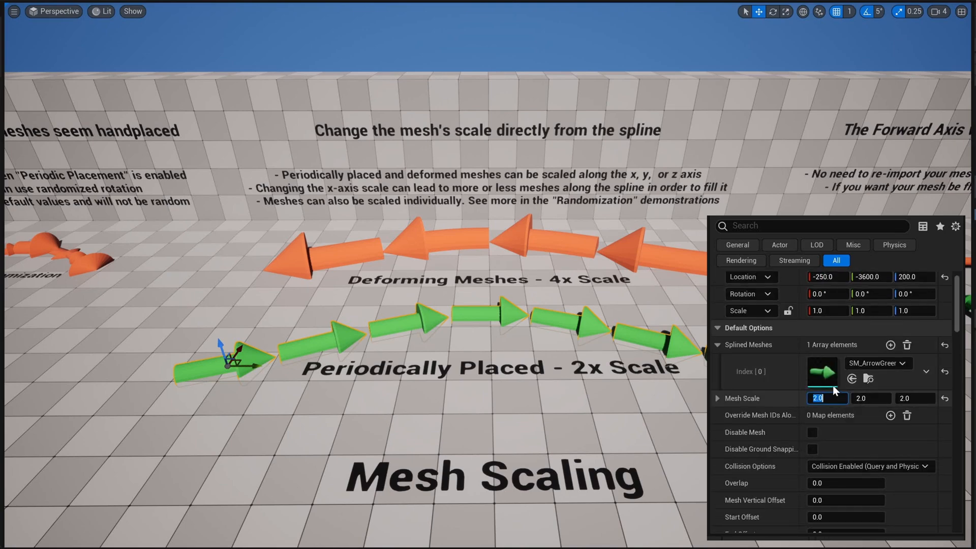
type("3")
key("Return")
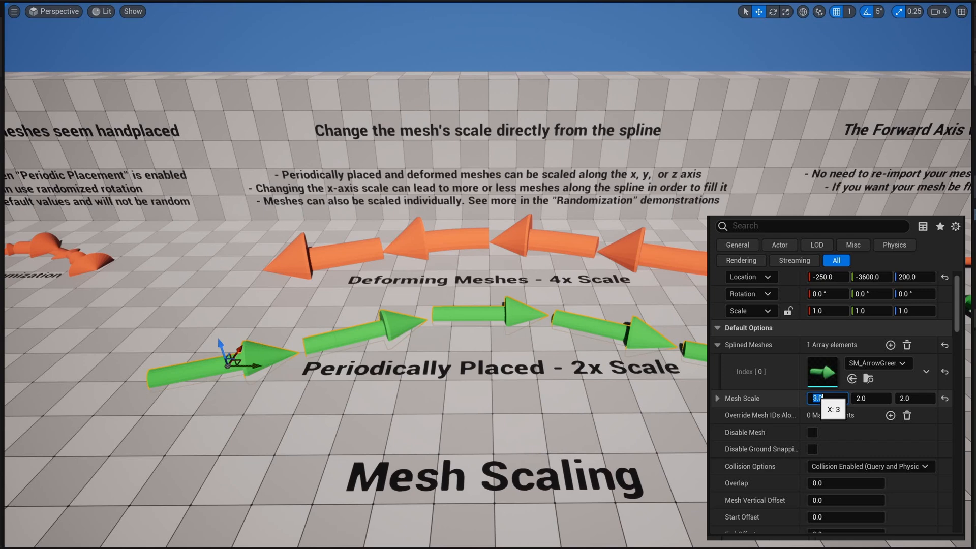
Step: Try an X mesh scale of 4 on the periodically placed arrows and finish with a value of 1
type("4")
key("Return")
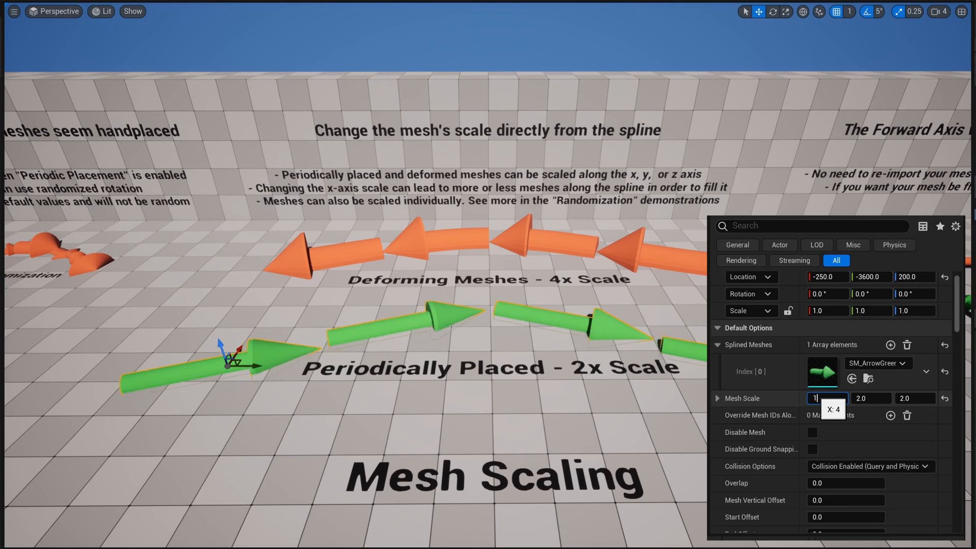
type("1")
key("Return")
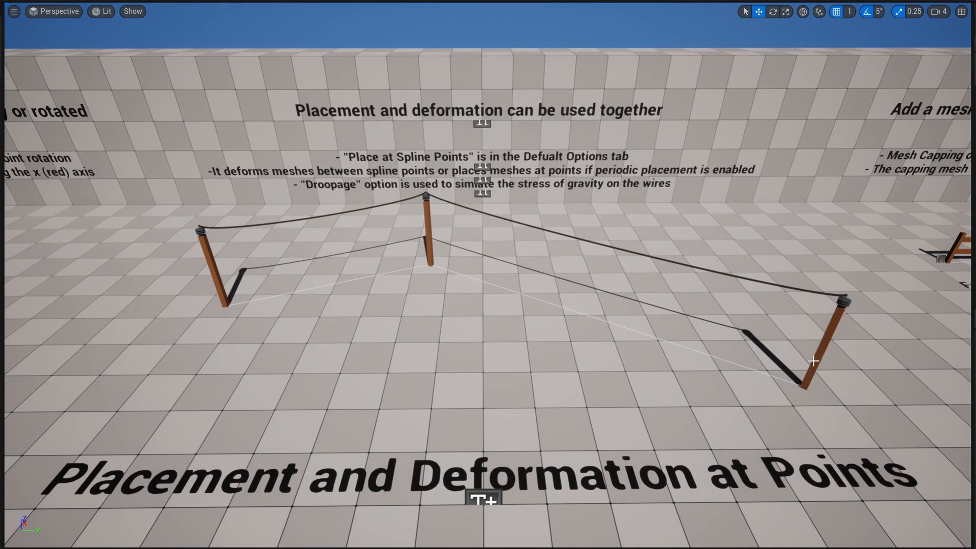
Step: Select the pole spline and, after deselecting it, the wire spline in the Placement and Deformation at Points area for a closer look
left_click(814, 361)
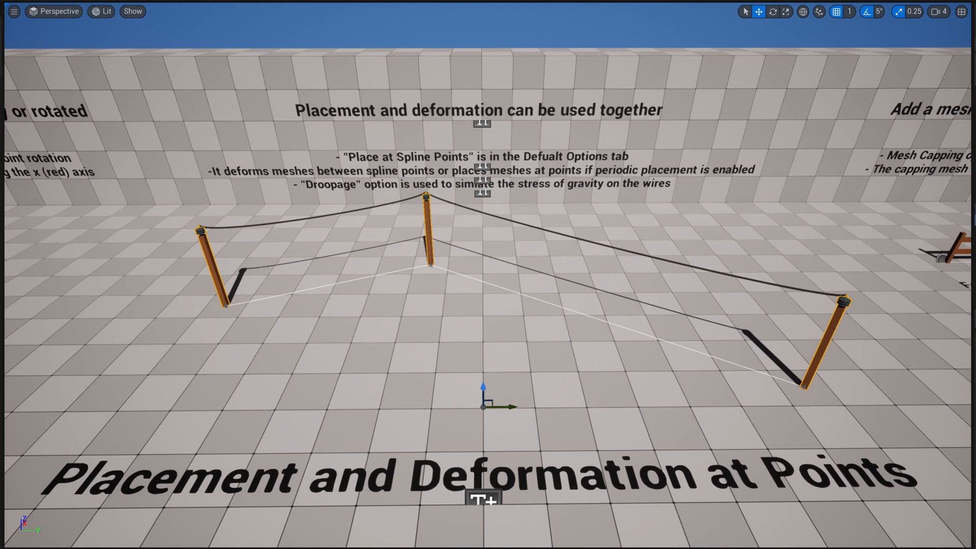
key("Escape")
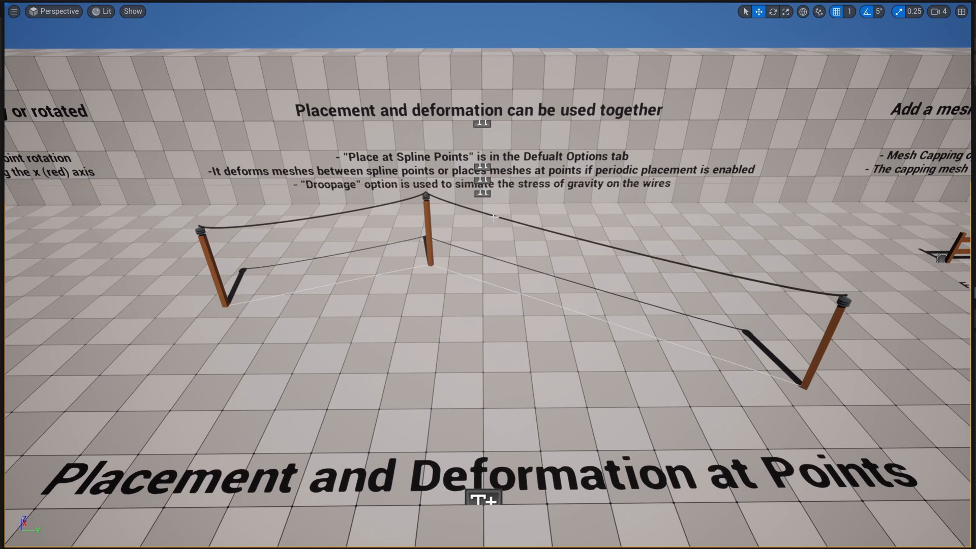
left_click(497, 217)
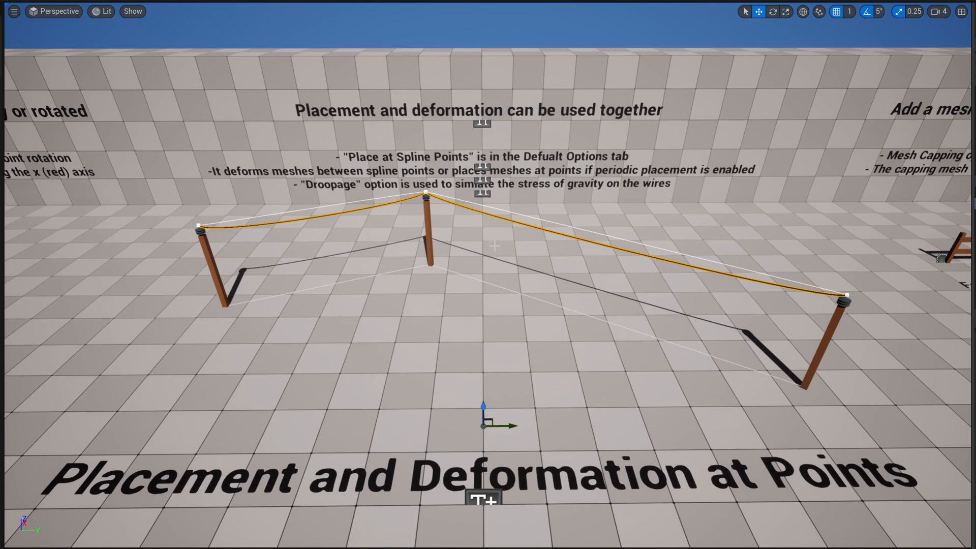
key("w")
right_click_drag(488, 274, 458, 295)
right_click_drag(361, 222, 366, 192)
Step: Inspect the wire spline in the Wireframe view mode and return to Lit
left_click(102, 12)
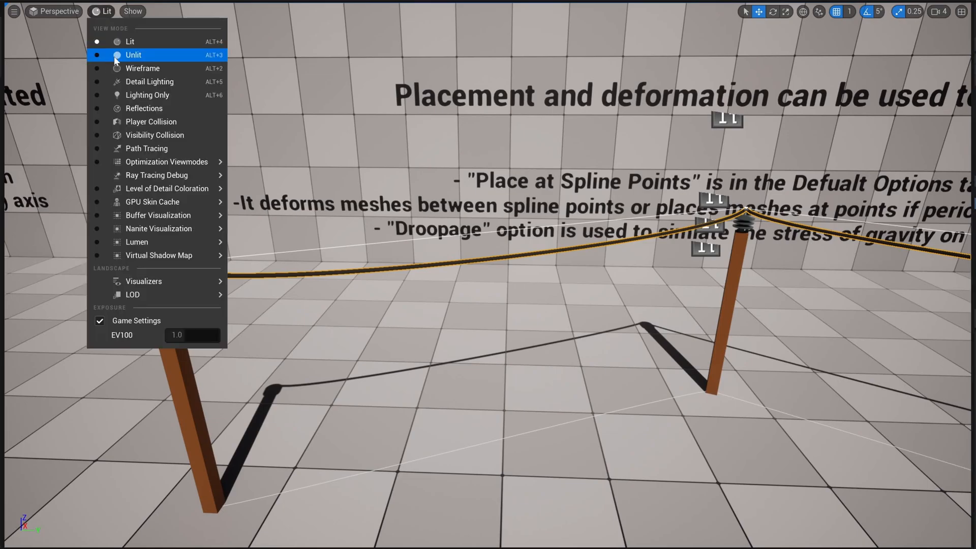
left_click(127, 68)
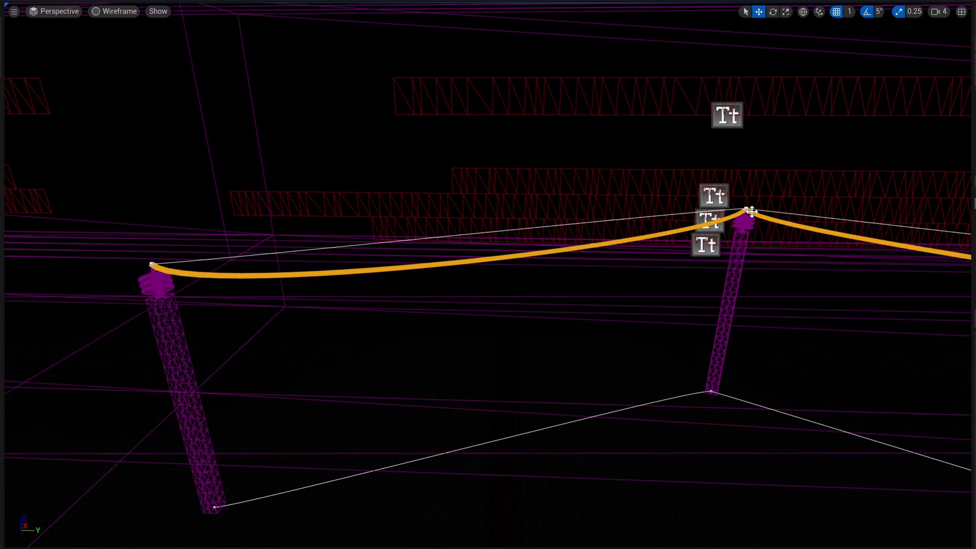
left_click(113, 11)
left_click(126, 39)
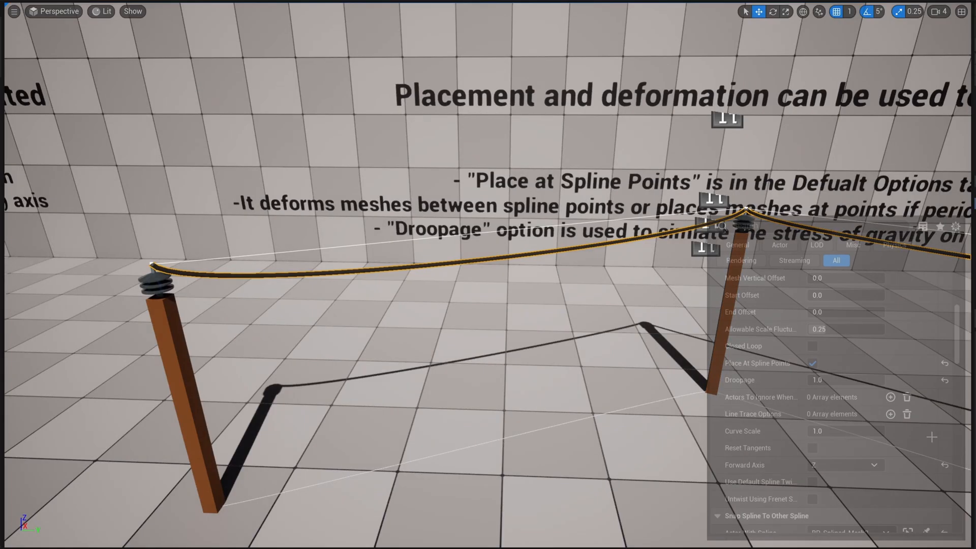
Step: Try Droopage values of 2, 3 and 0 on the wire spline and restore it to 1
left_click(840, 382)
type("2")
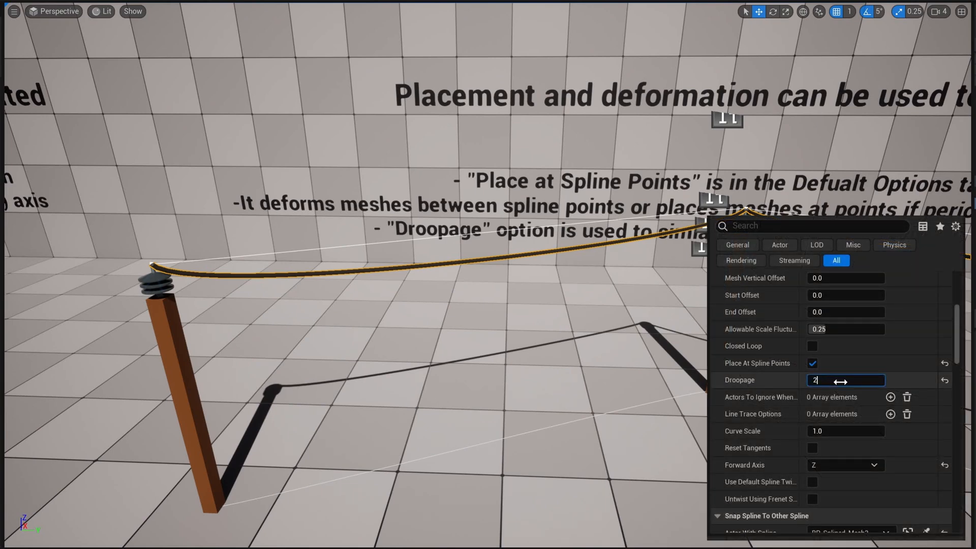
key("Return")
type("3")
key("Return")
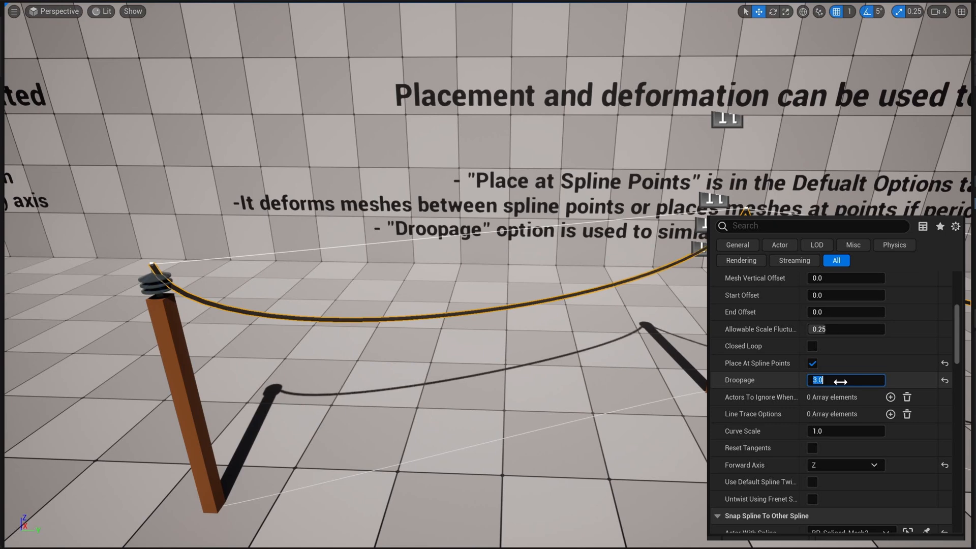
type("0")
key("Return")
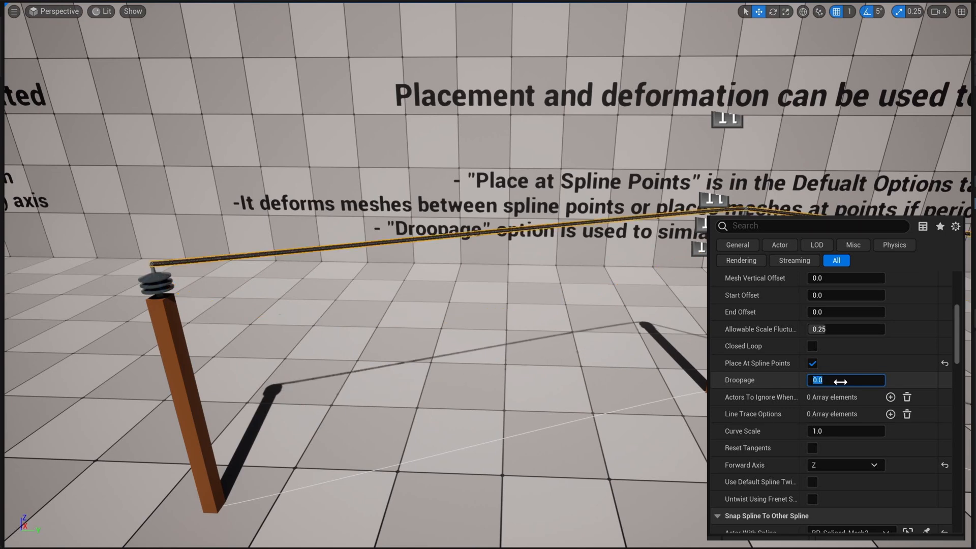
key("Return")
left_click(905, 387)
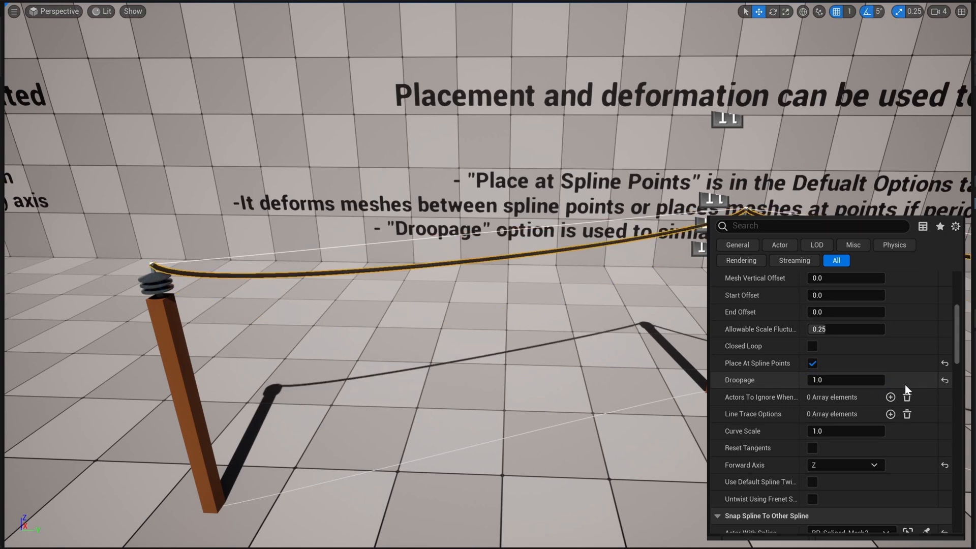
Step: Select the pole spline that supports the wires and move it across the floor
right_click_drag(611, 305, 675, 254)
key("s")
key("s")
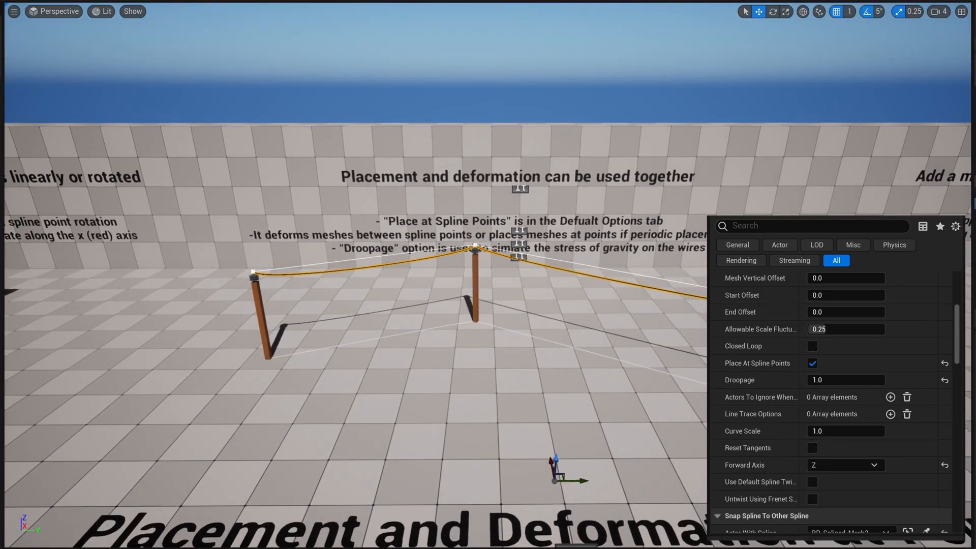
left_click(476, 288)
left_click_drag(578, 460, 553, 446)
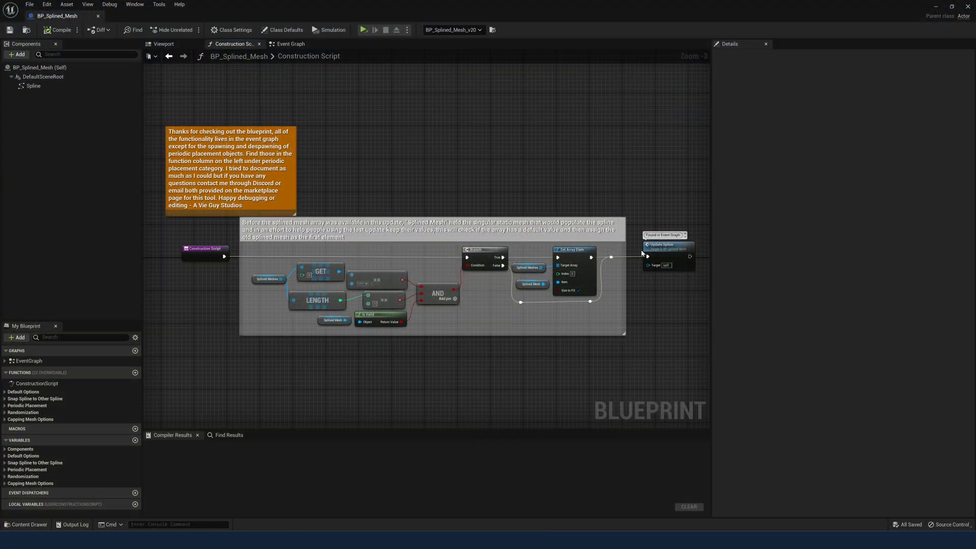
Step: Open the Update Spline event from the BP_Splined_Mesh construction script and examine the node groups along the Event Graph
double_click(653, 252)
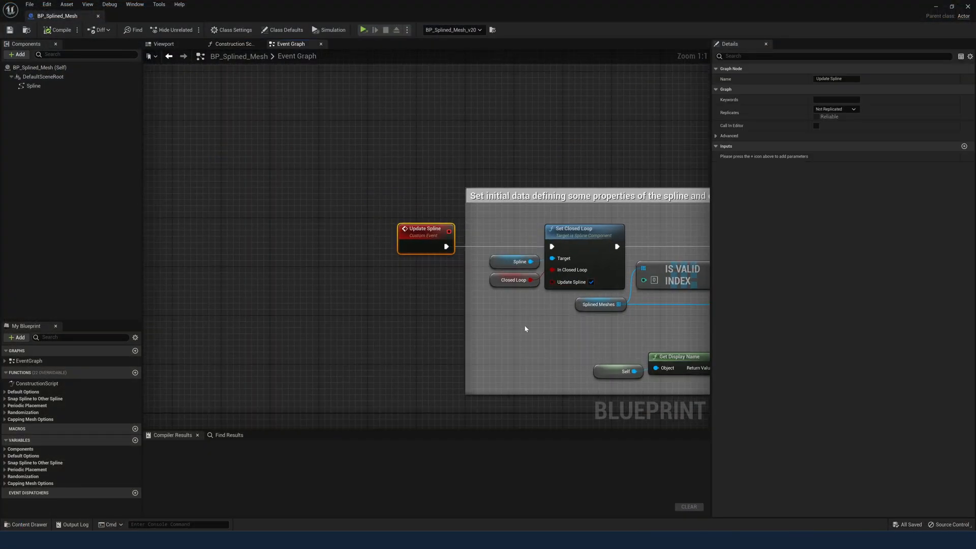
scroll(536, 331, "down", 7)
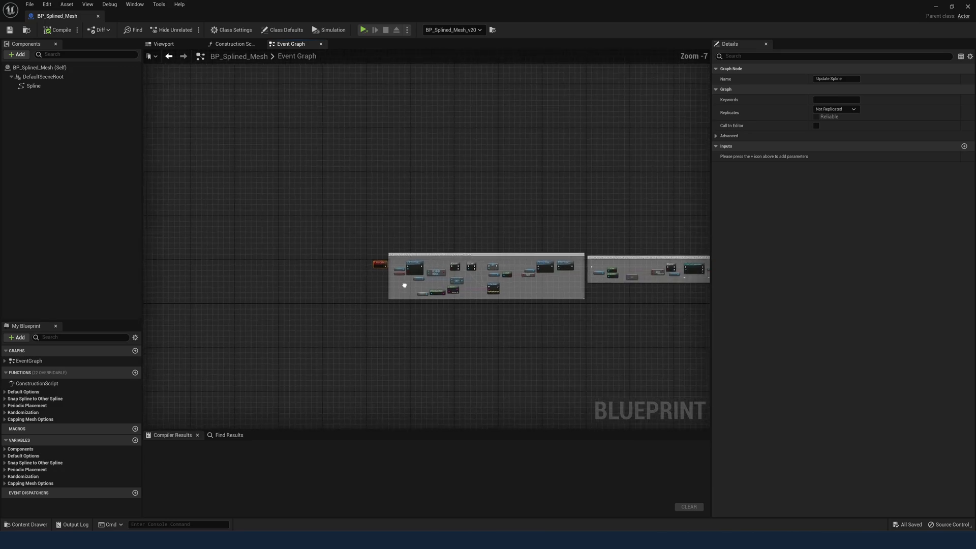
right_click_drag(405, 285, 272, 268)
scroll(636, 314, "down", 1)
right_click_drag(636, 315, 144, 291)
right_click_drag(428, 264, 295, 269)
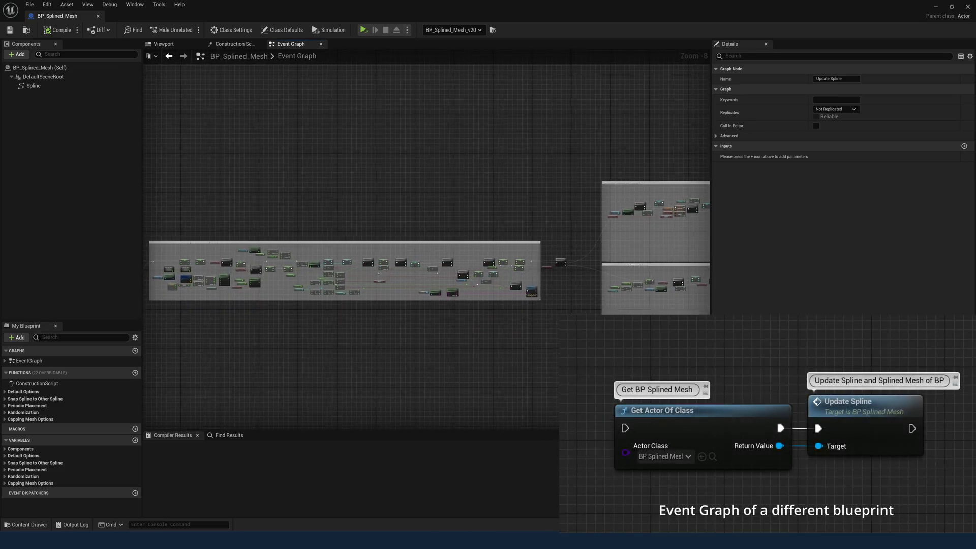
right_click_drag(604, 336, 156, 337)
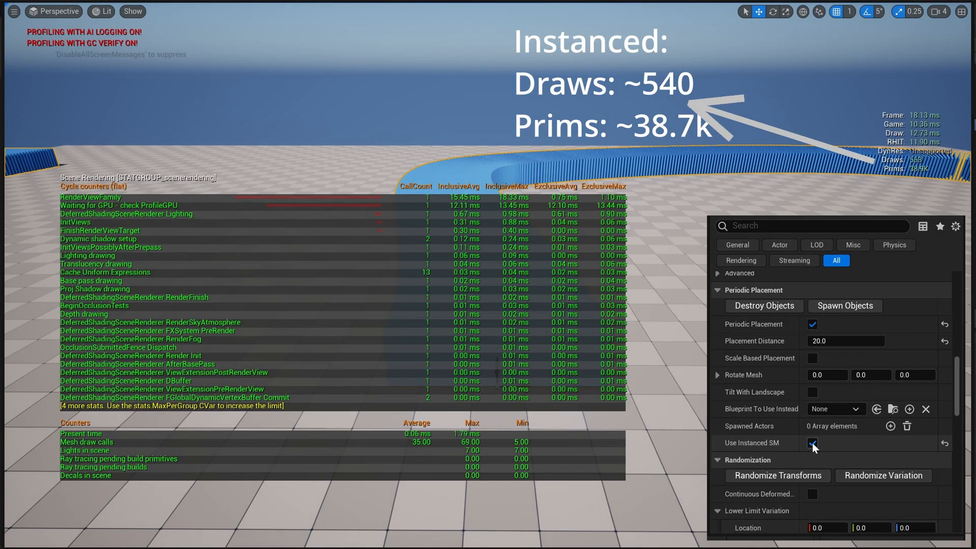
Step: Disable Use Instanced SM on the periodically placed blue spline, compare draws and prims from farther away, and enable it again
left_click(813, 443)
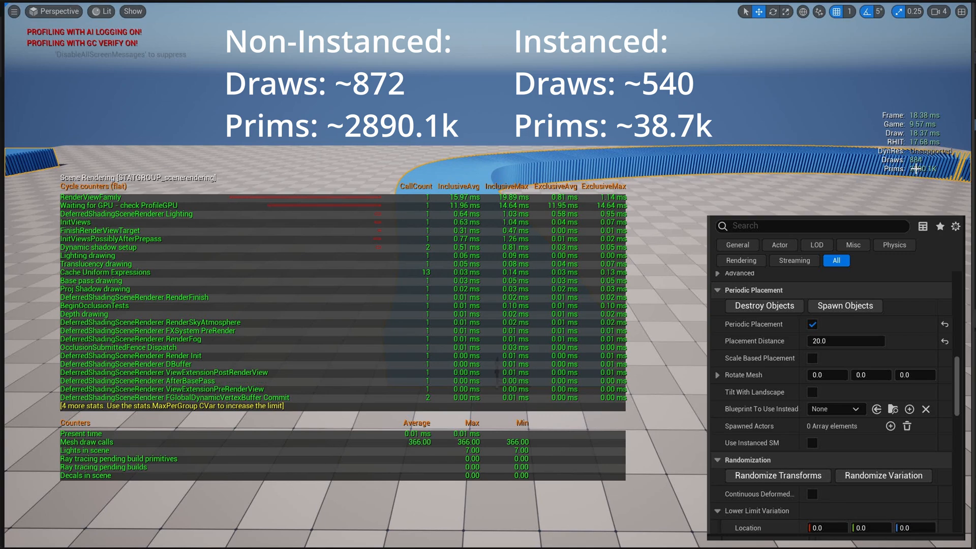
key("s")
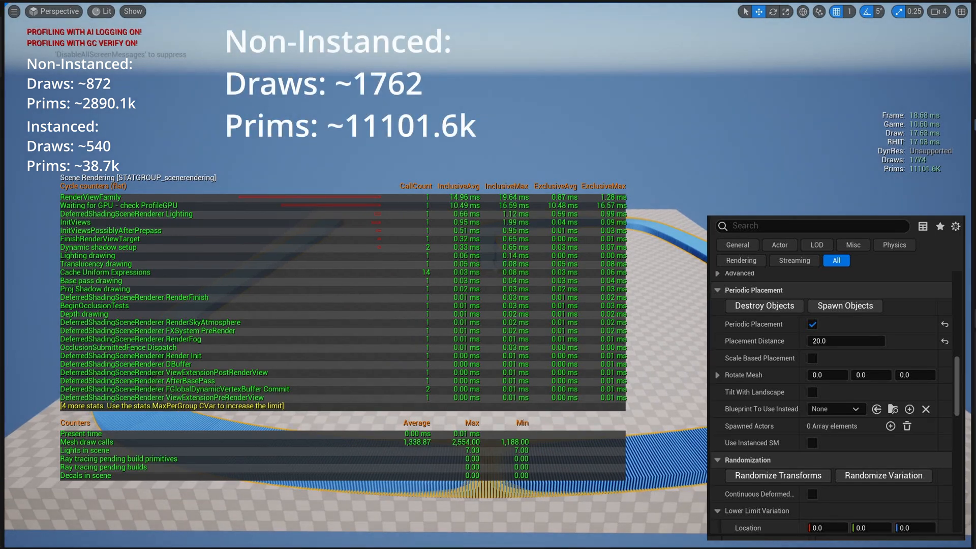
left_click(813, 443)
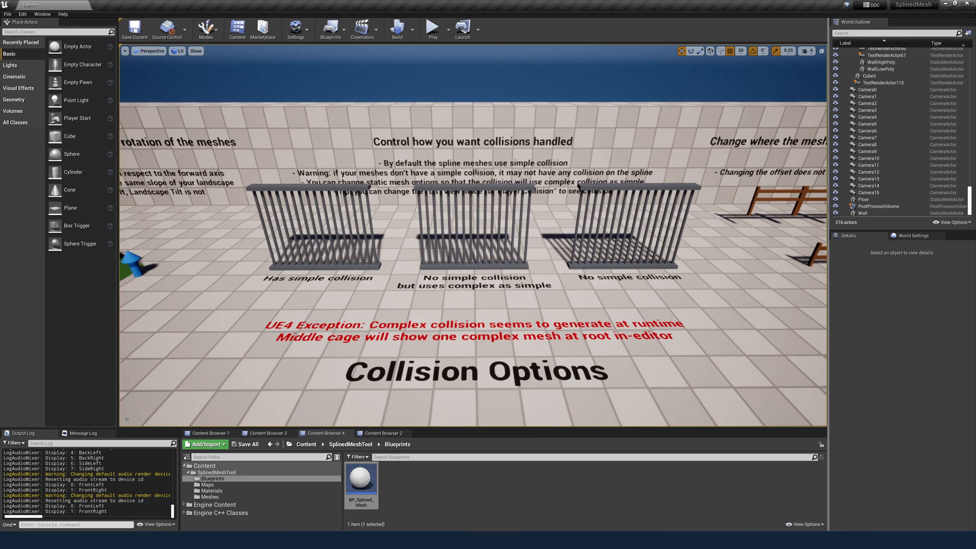
Step: Show the three cages in the Player Collision view mode and return the viewport to Lit
left_click(178, 50)
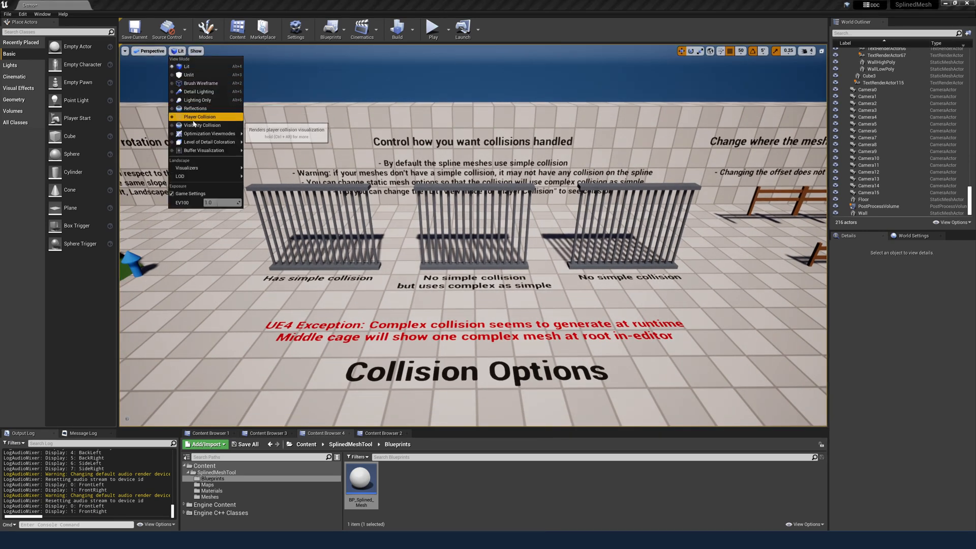
left_click(200, 117)
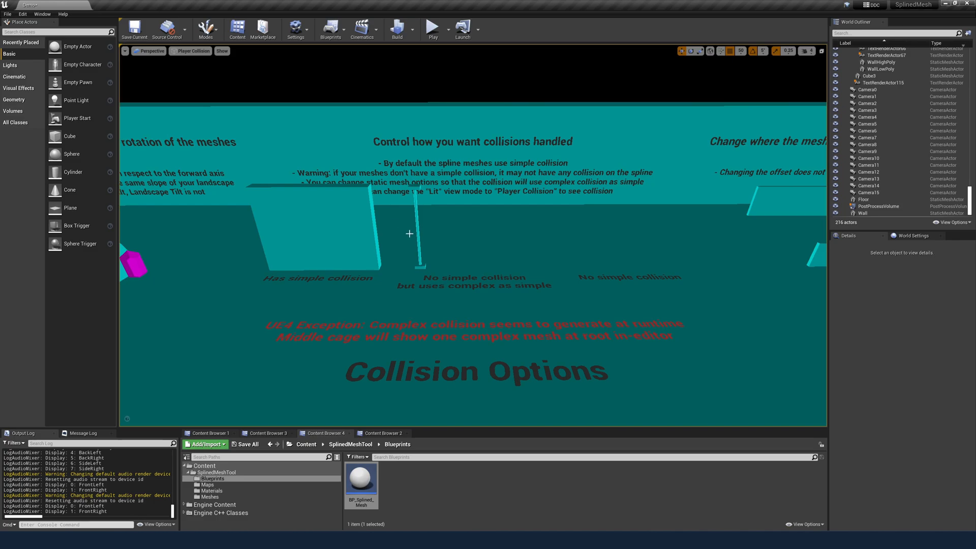
left_click(201, 51)
left_click(196, 64)
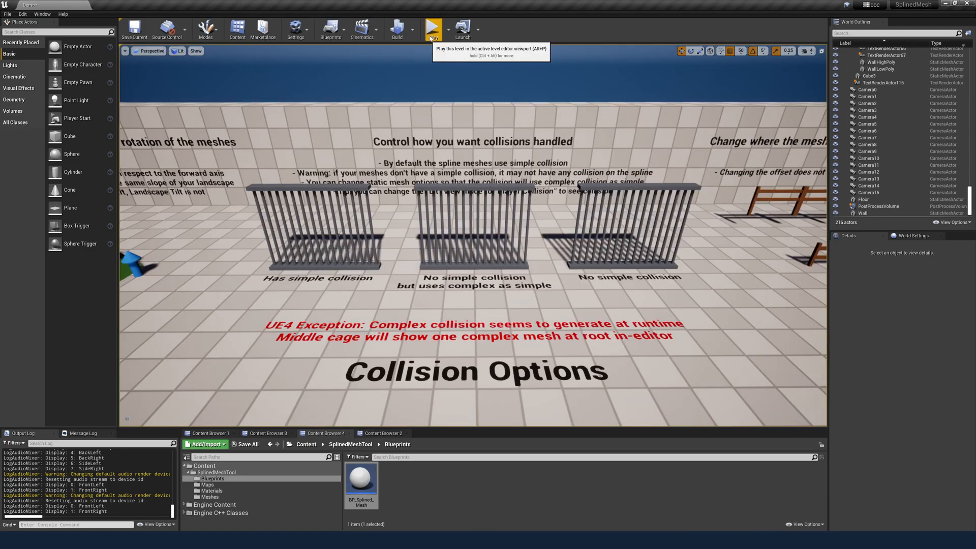
Step: Play the level and fly the pawn against the cages' bars to test their collision at runtime
left_click(433, 28)
left_click(441, 120)
key("w")
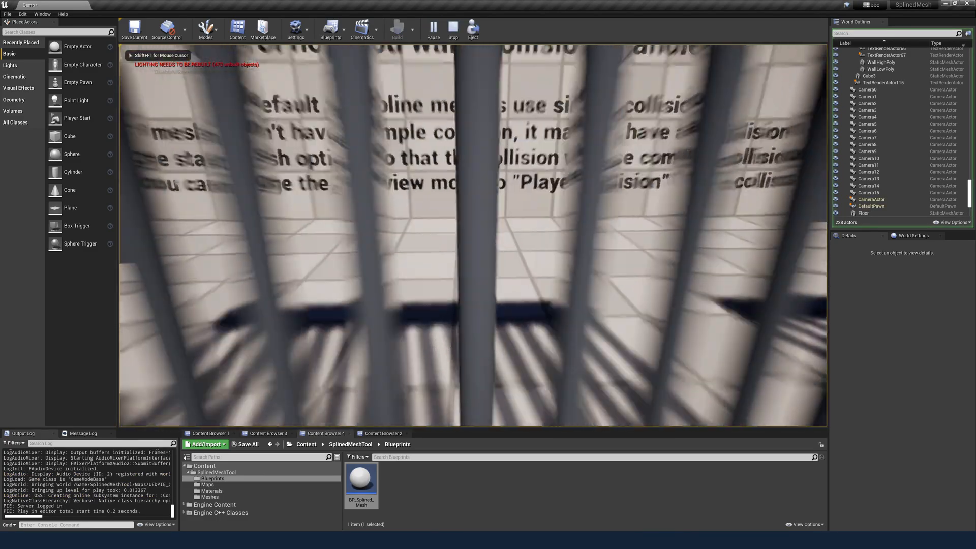
key("s")
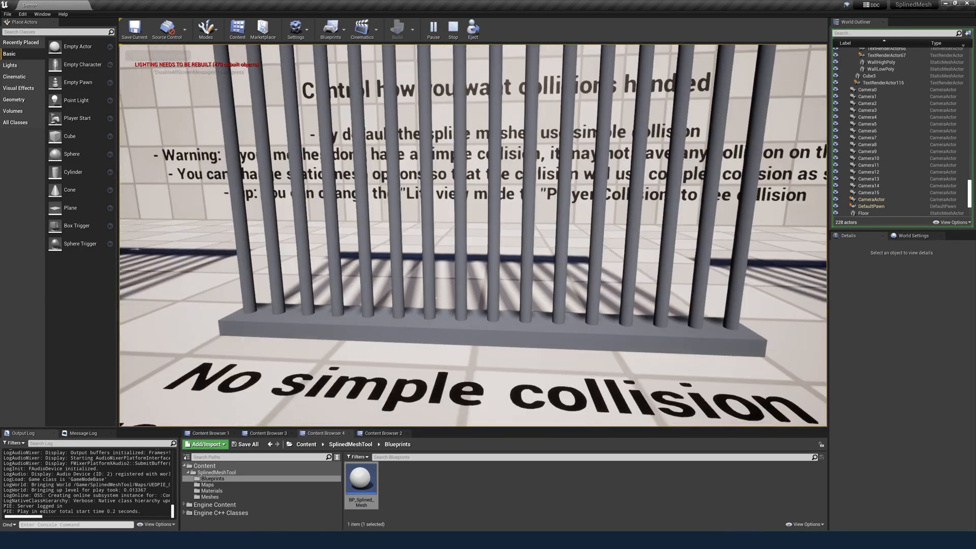
key("d")
key("w")
key("s")
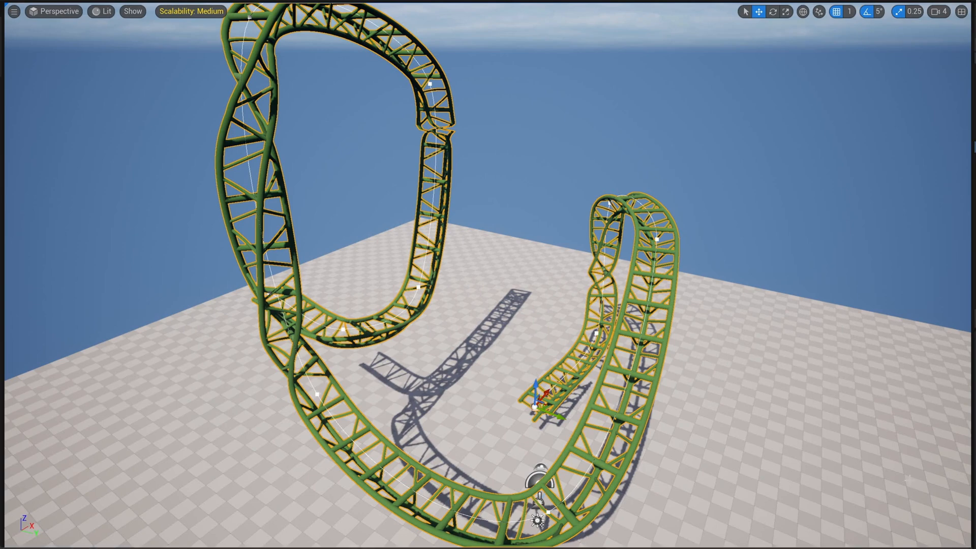
Step: Disable the default spline twist option on the roller coaster track to compare the mesh alignment, and enable it again
left_click_drag(488, 274, 489, 343)
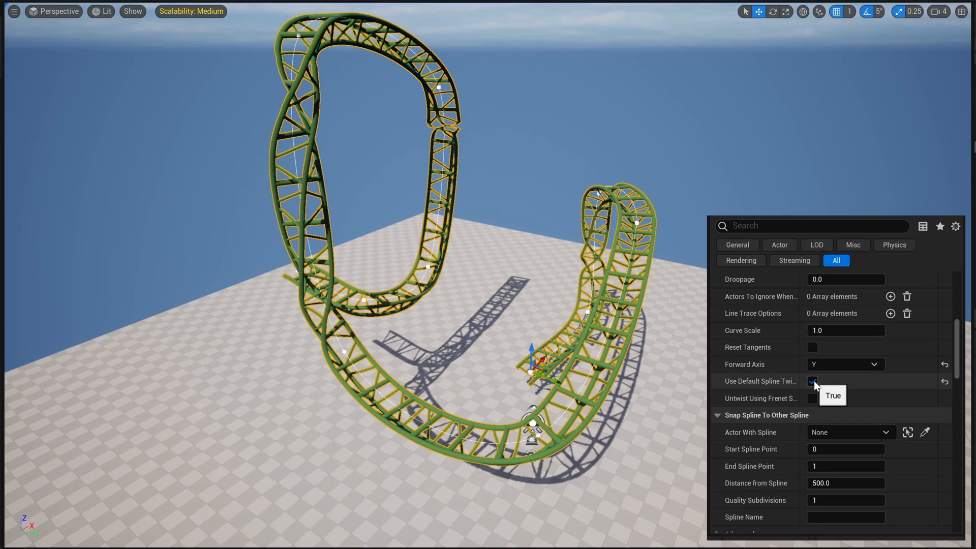
left_click(812, 381)
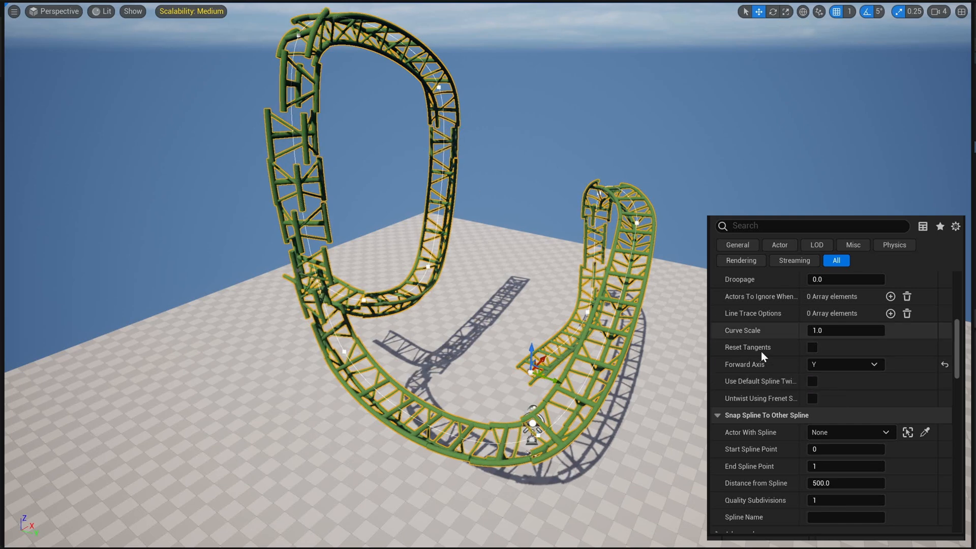
left_click(812, 381)
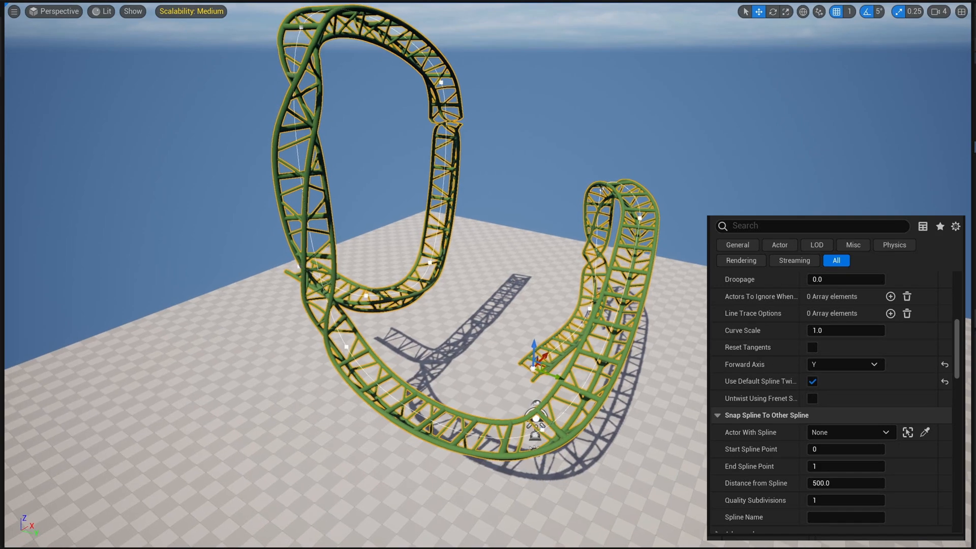
Step: Examine the twisted joints of the roller coaster track up close and the neighbouring track with its offset spline
key("w")
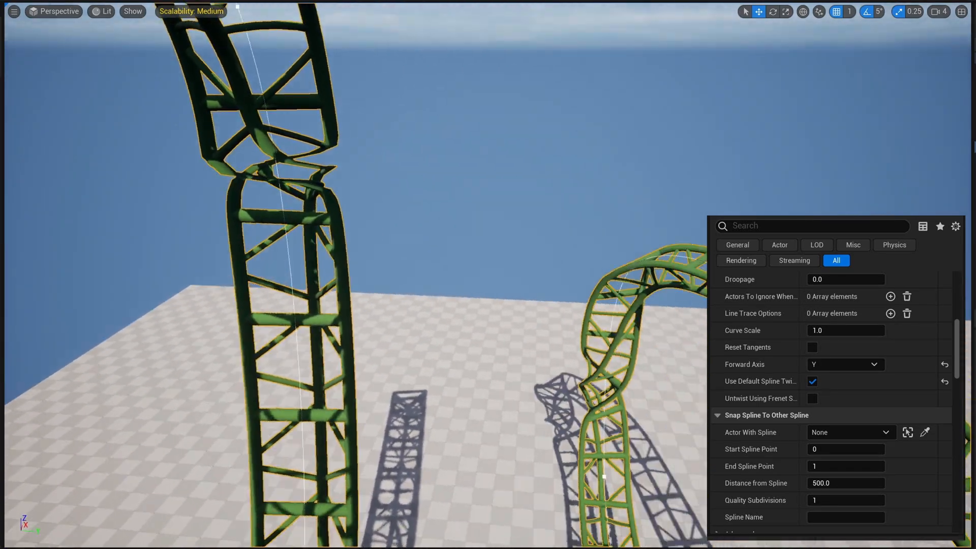
key("s")
key("d")
key("e")
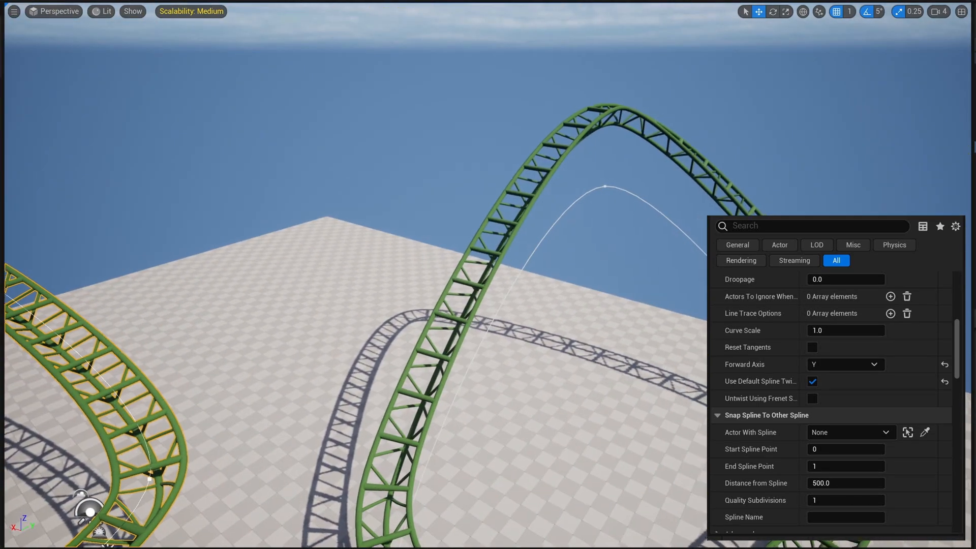
key("s")
key("q")
key("d")
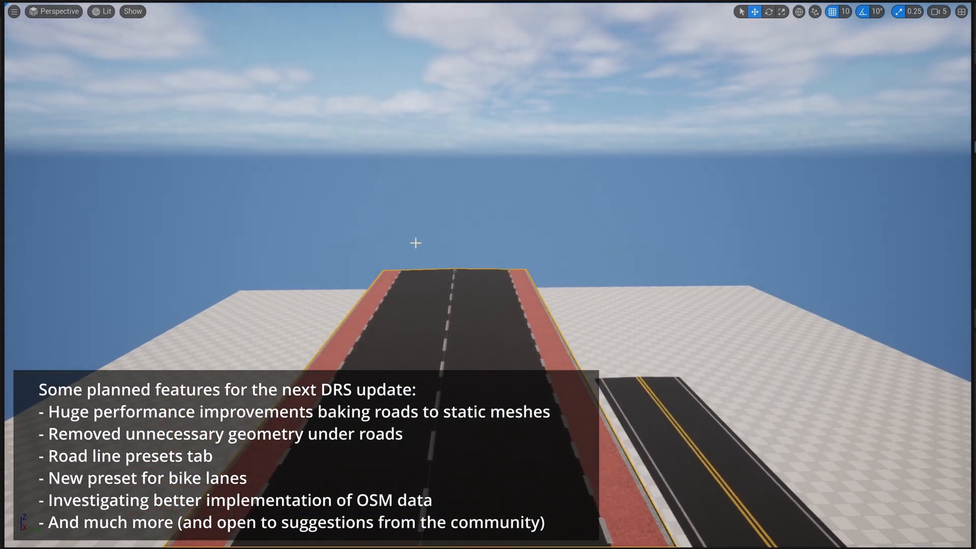
Step: Extend the road with red bike lanes from its far end point into a curve that bends around beyond the narrower road
left_click(455, 269)
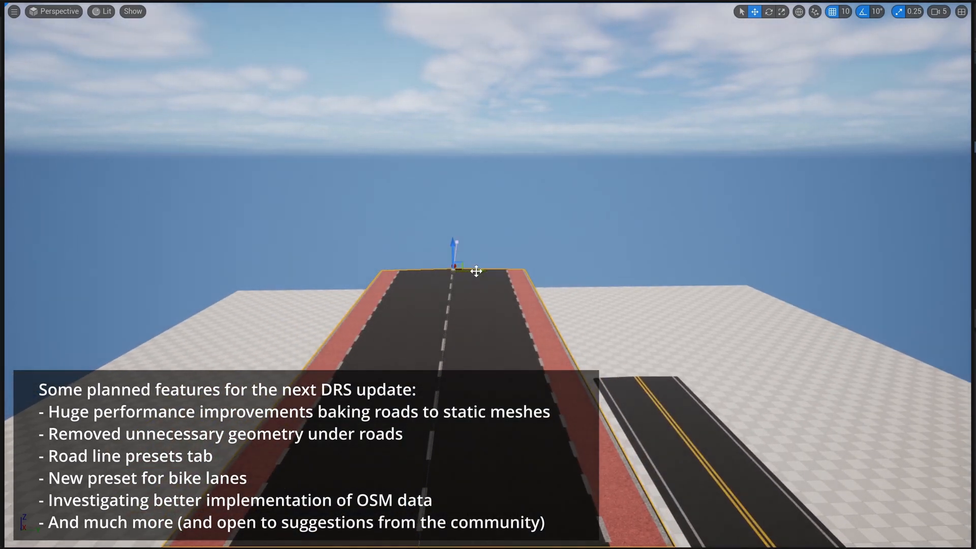
left_click_drag(477, 269, 822, 337)
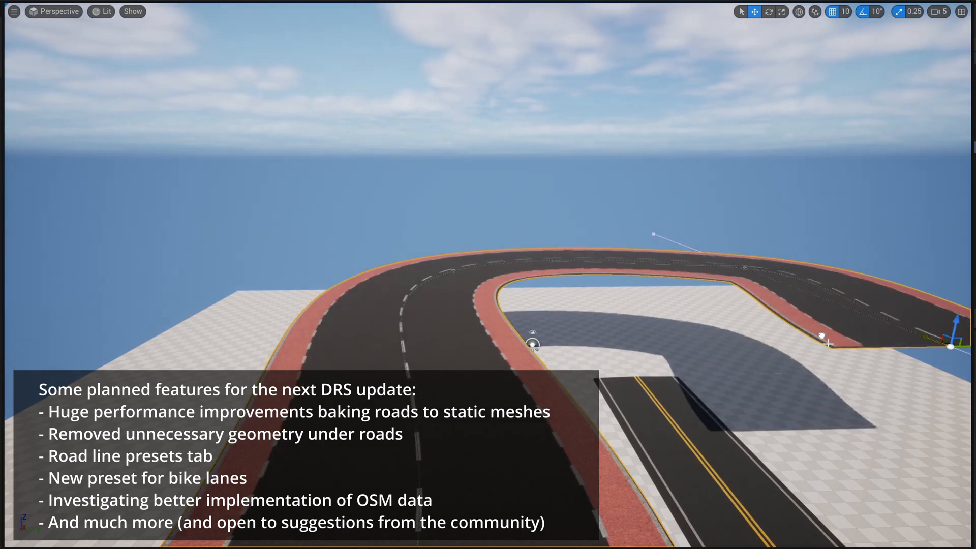